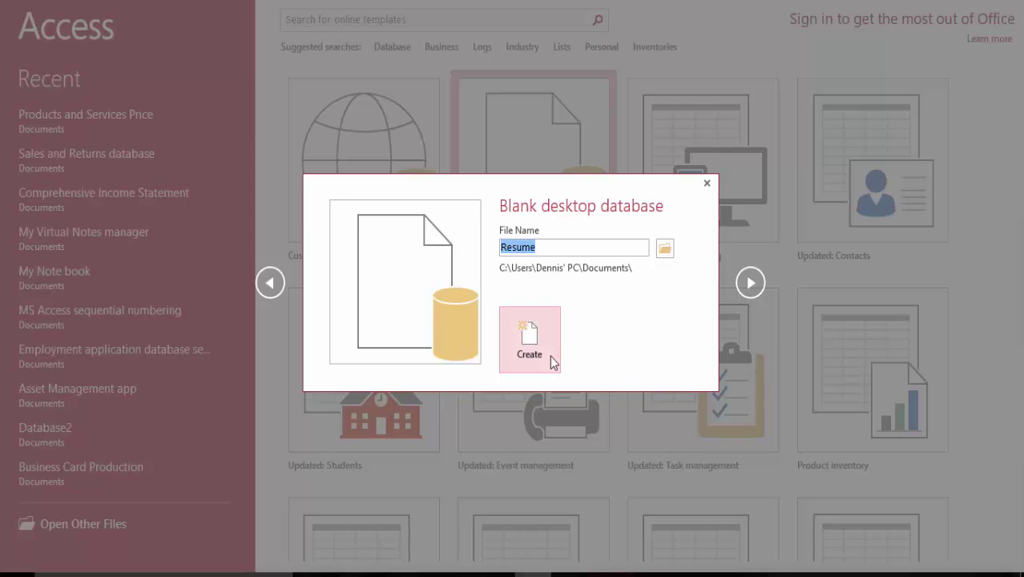
Create the blank Resume database and save its new table as 'Resume log tbl' in Design view.
left_click(551, 358)
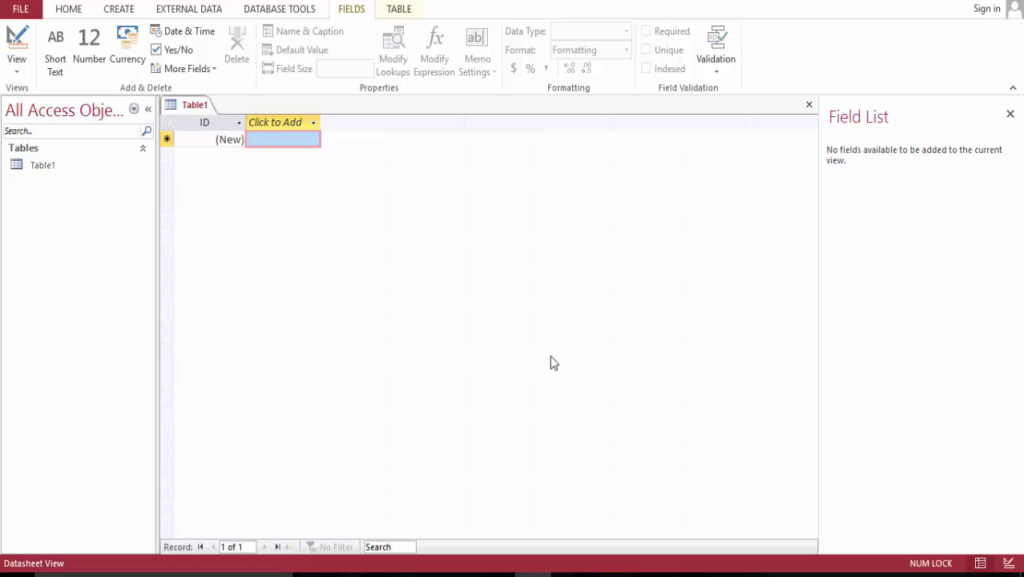
left_click(20, 40)
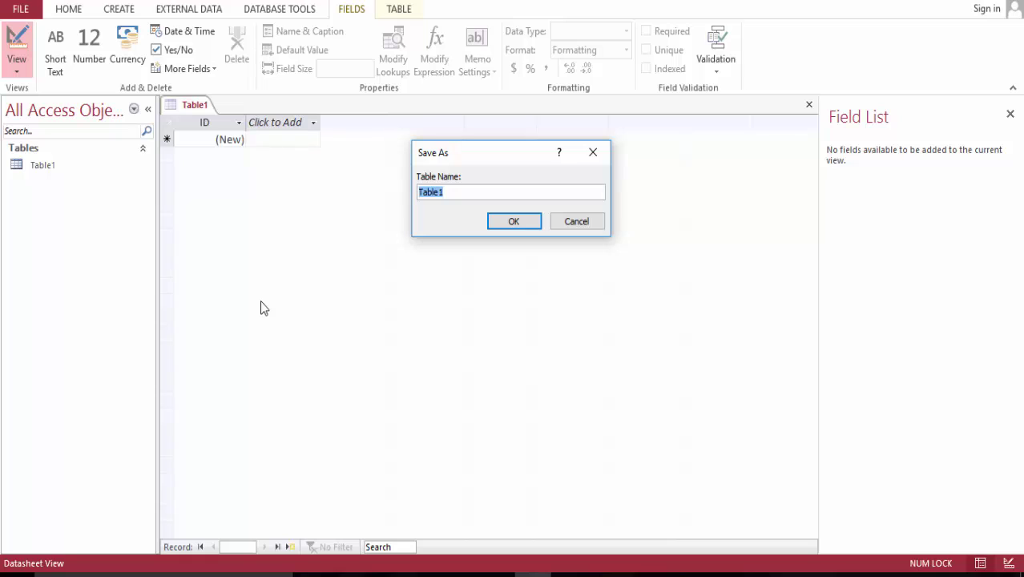
type("Resume log")
type(" tbl")
Confirm the table name, rename ID to Resume ID and add a First Name field.
key("Return")
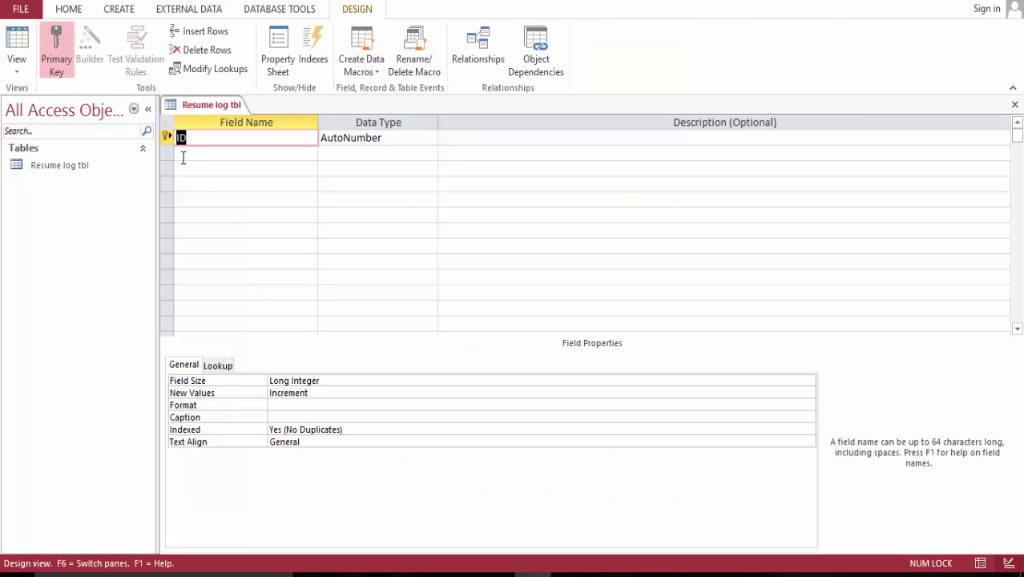
left_click(177, 138)
type("Resume")
left_click(198, 150)
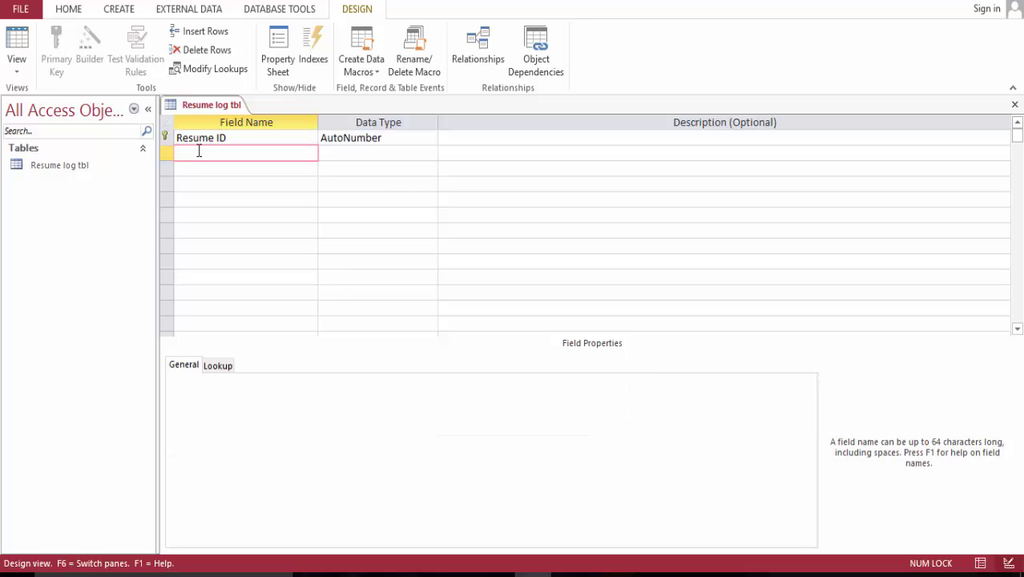
type("First ")
type("Name")
key("BackSpace")
key("BackSpace")
key("BackSpace")
type("ame")
key("Tab")
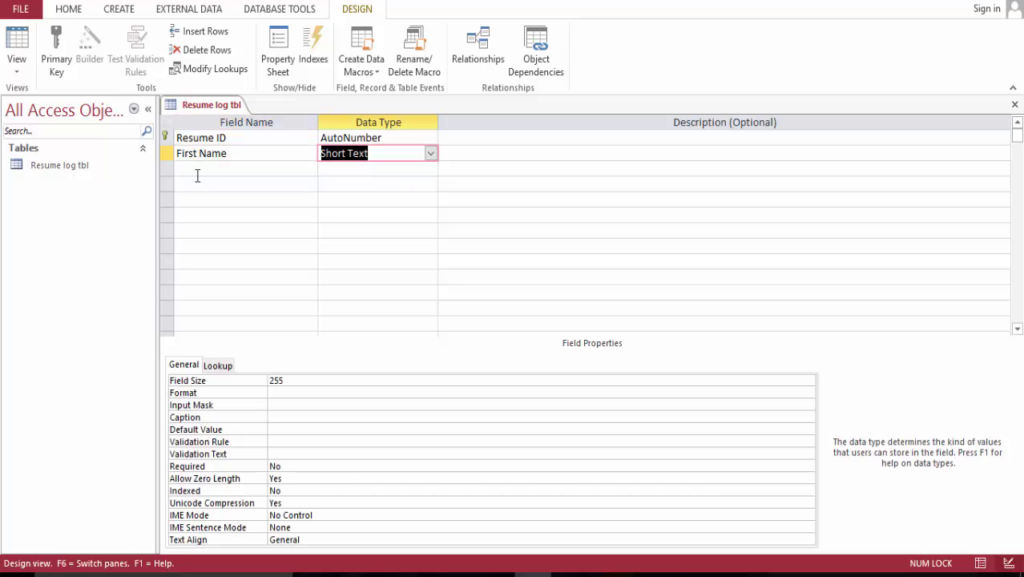
Add Last Name, Address, City, State and Zip Code as Short Text fields.
left_click(201, 170)
type("Last Name")
left_click(216, 183)
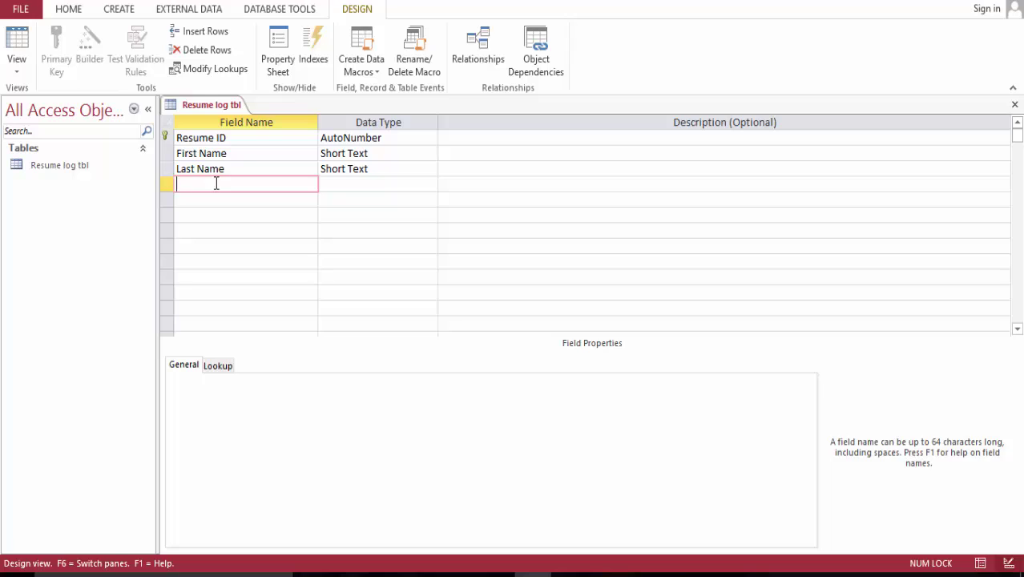
type("Address")
left_click(215, 192)
type("C")
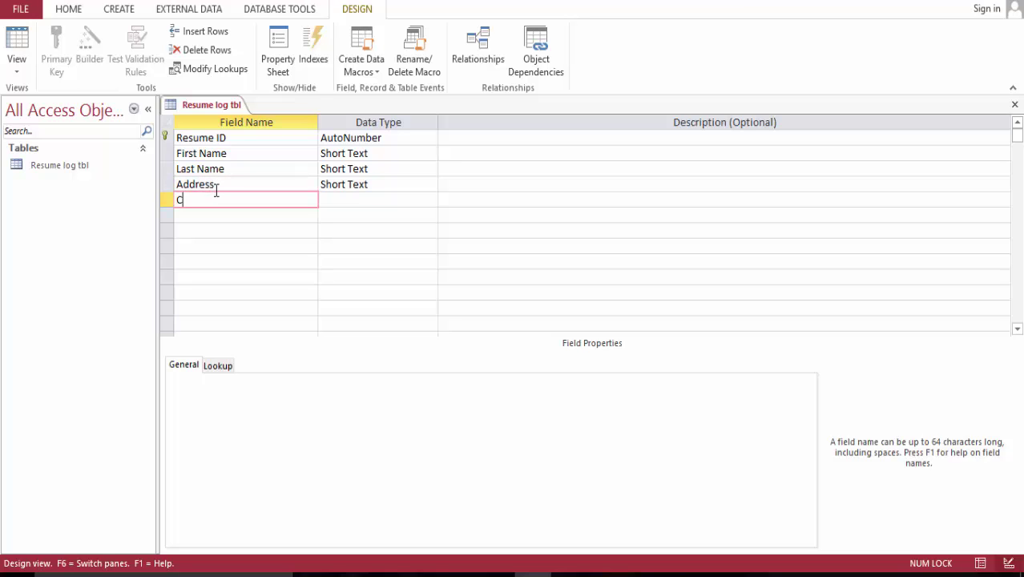
type("ity")
key("Down")
type("State")
key("Down")
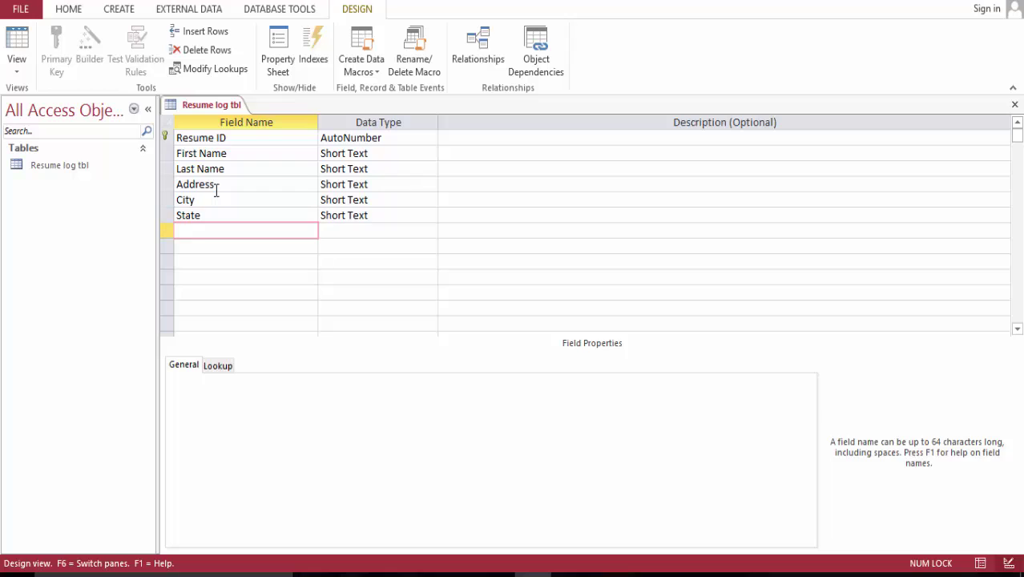
type("Zip ")
type("Cope")
key("BackSpace")
key("BackSpace")
type("de")
key("Down")
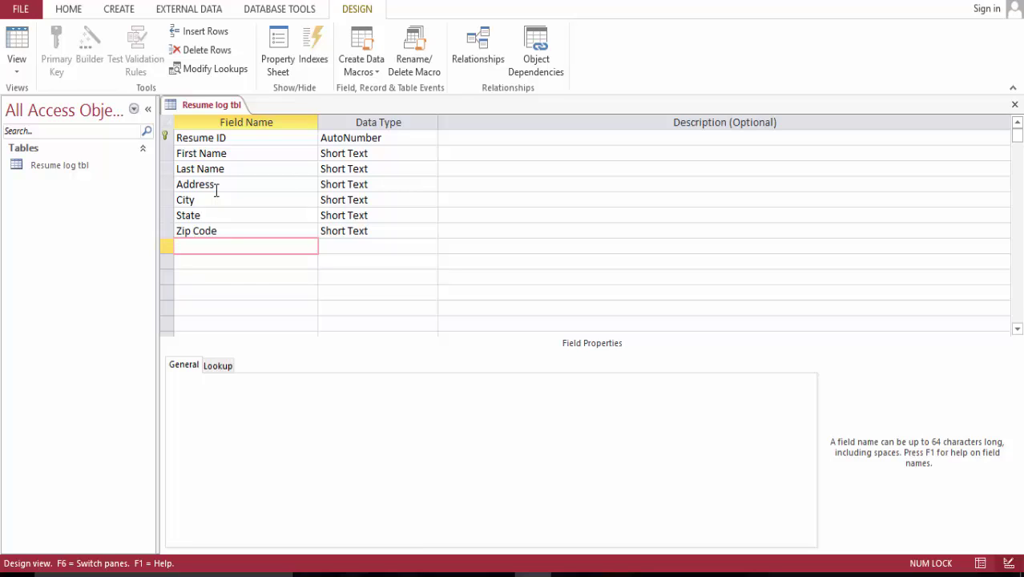
Add an Objective field and retype its name in capitals as OBJECTIVE.
type("Oj")
key("BackSpace")
type("bjective")
left_click(220, 265)
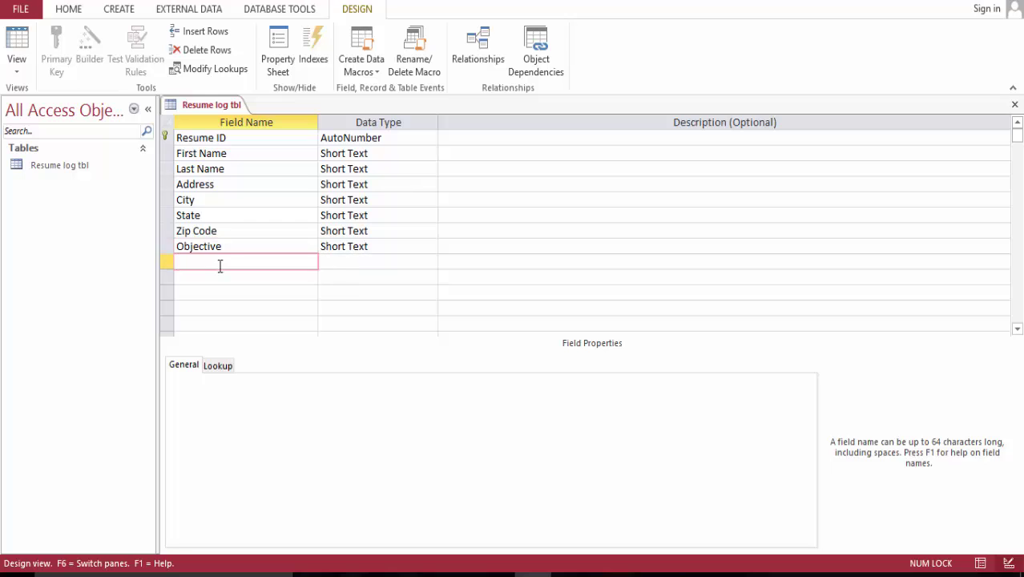
left_click_drag(226, 246, 168, 246)
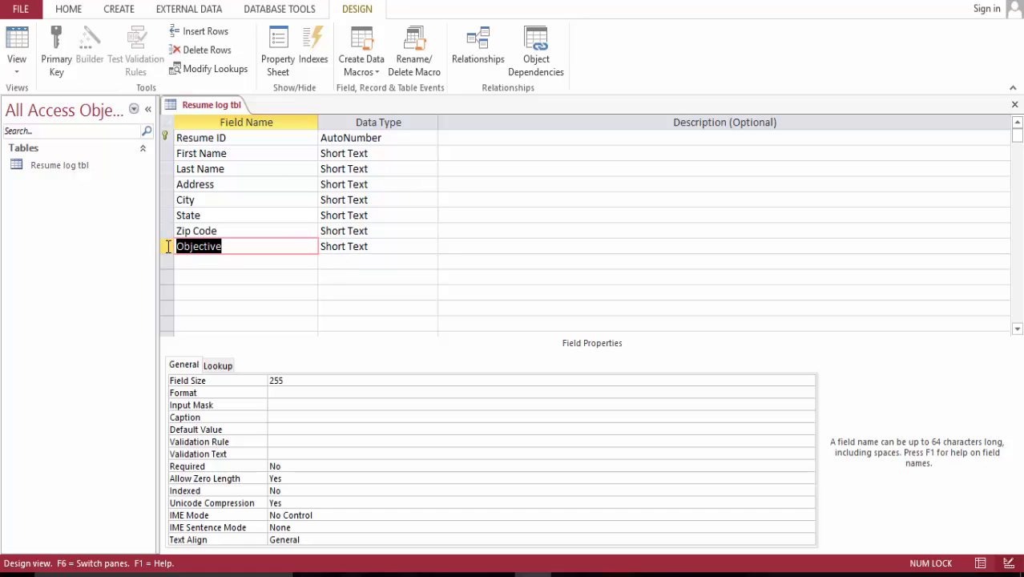
key("Caps_Lock")
type("OBJECTIVES")
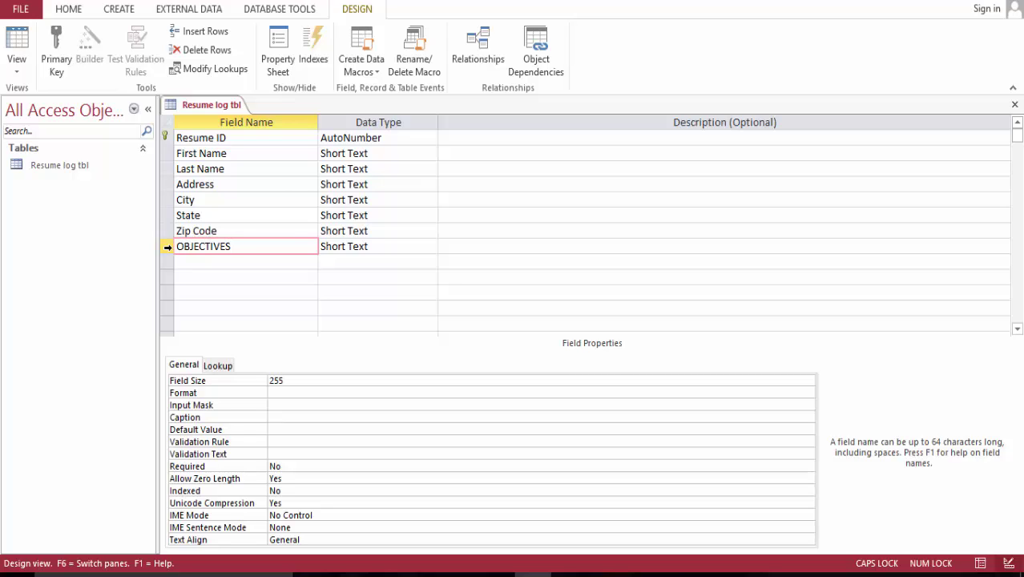
key("BackSpace")
key("Down")
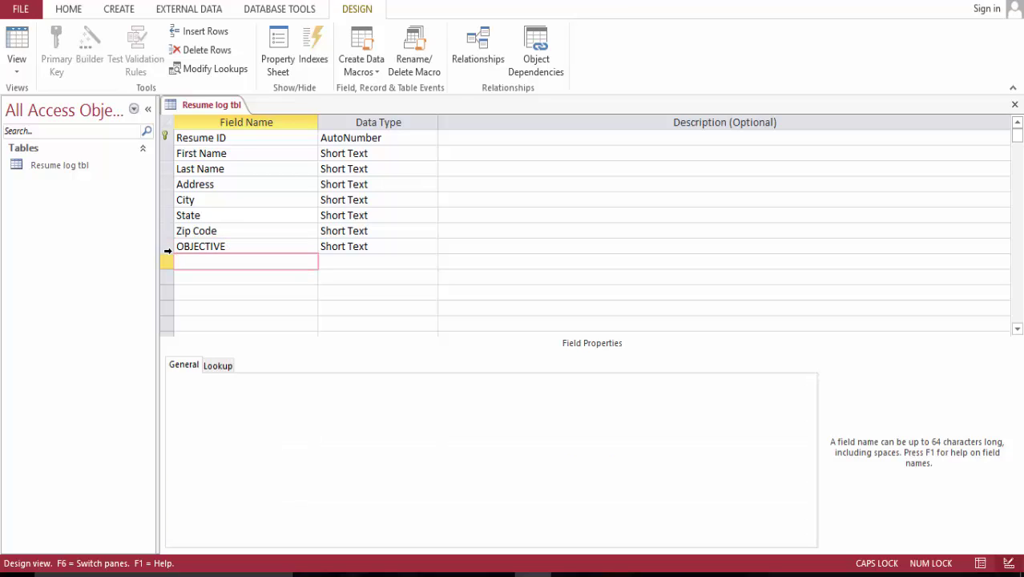
Add an 'ob text' Short Text field below OBJECTIVE.
type("oB")
key("BackSpace")
type("B")
key("BackSpace")
key("BackSpace")
key("Caps_Lock")
type("ob")
type(" text")
key("Down")
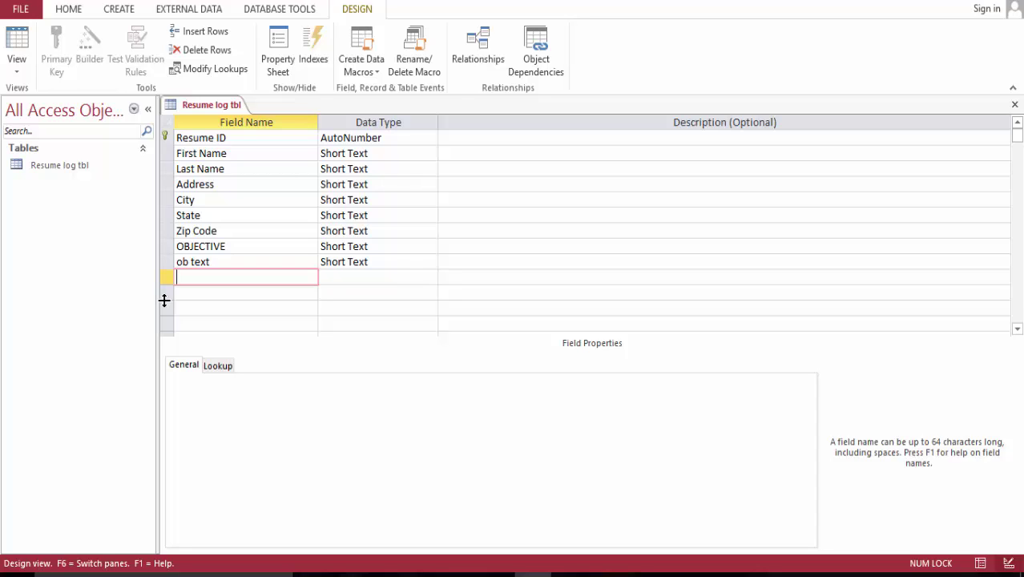
Rename the ob text field to O.
left_click(215, 261)
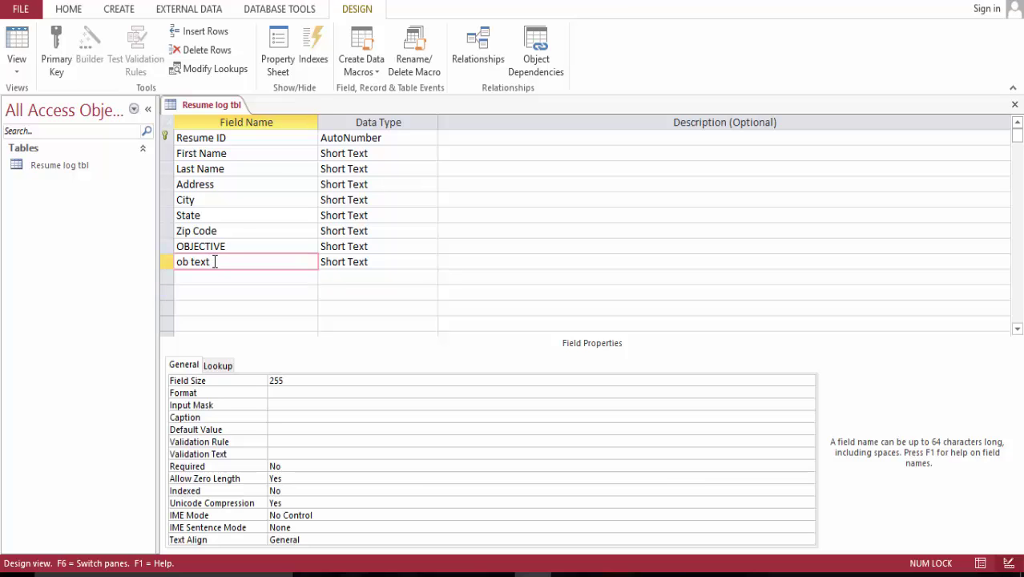
key("BackSpace")
key("BackSpace")
key("BackSpace")
key("BackSpace")
key("BackSpace")
key("BackSpace")
type("O")
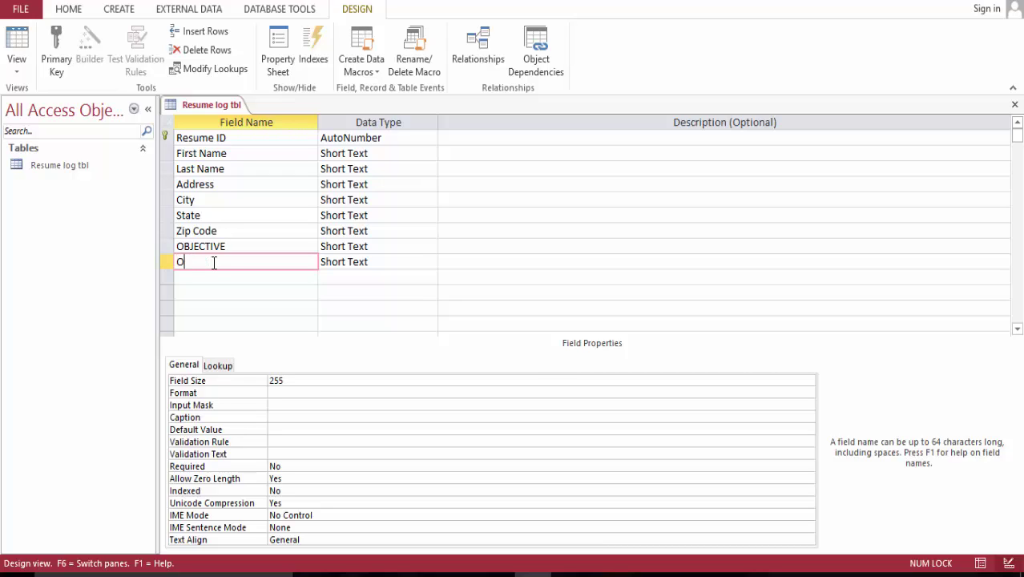
left_click(204, 279)
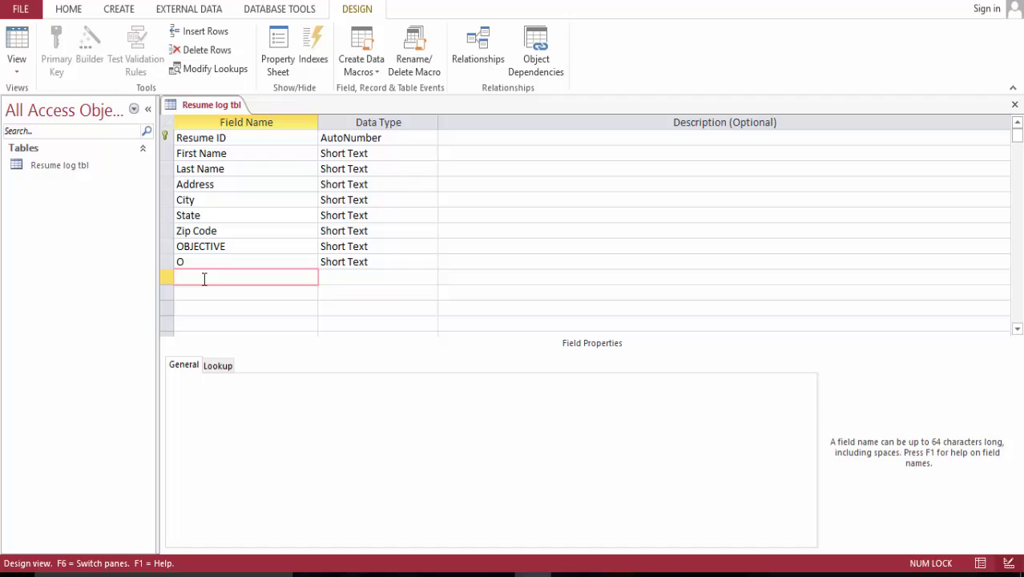
Add a SKILLS PROFILE Short Text field, fixing the SKILL typo.
type("S")
key("Caps_Lock")
type("KILL")
type(" PRO")
type("FILE")
left_click(203, 277)
key("BackSpace")
type("S")
left_click(201, 297)
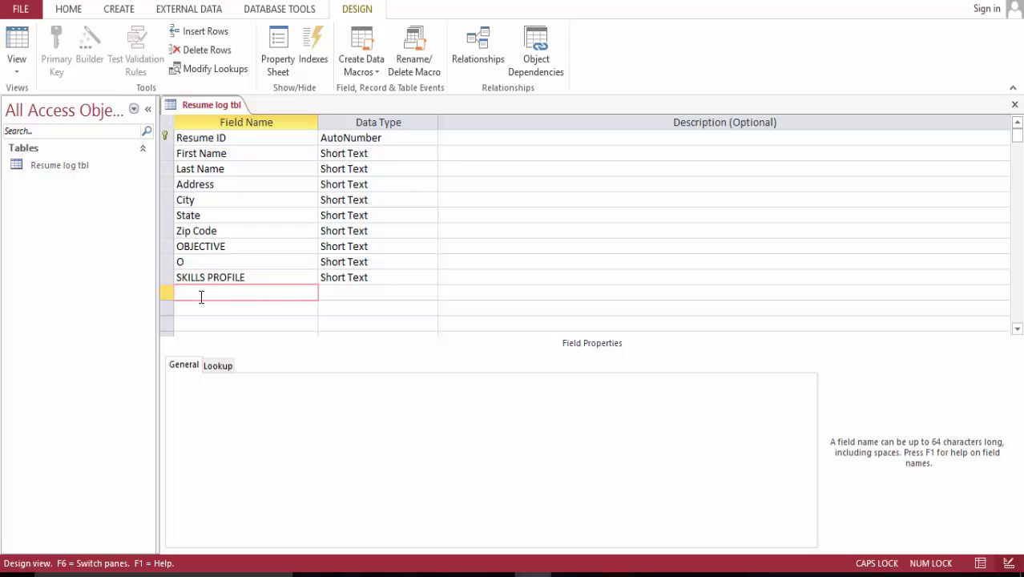
Add field 1, clearing the invalid data type and choosing Short Text.
type("1")
key("Tab")
type("2")
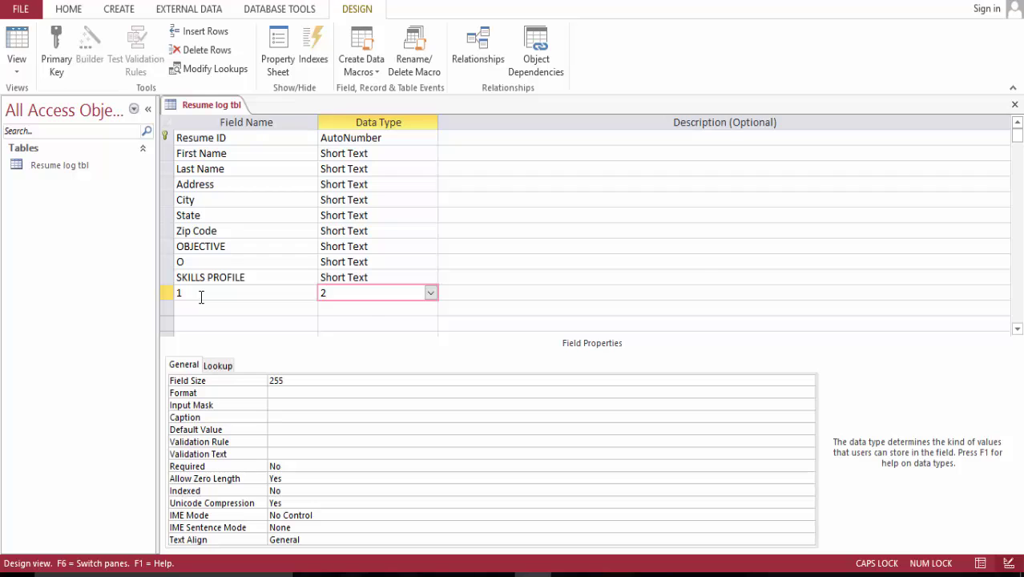
key("Tab")
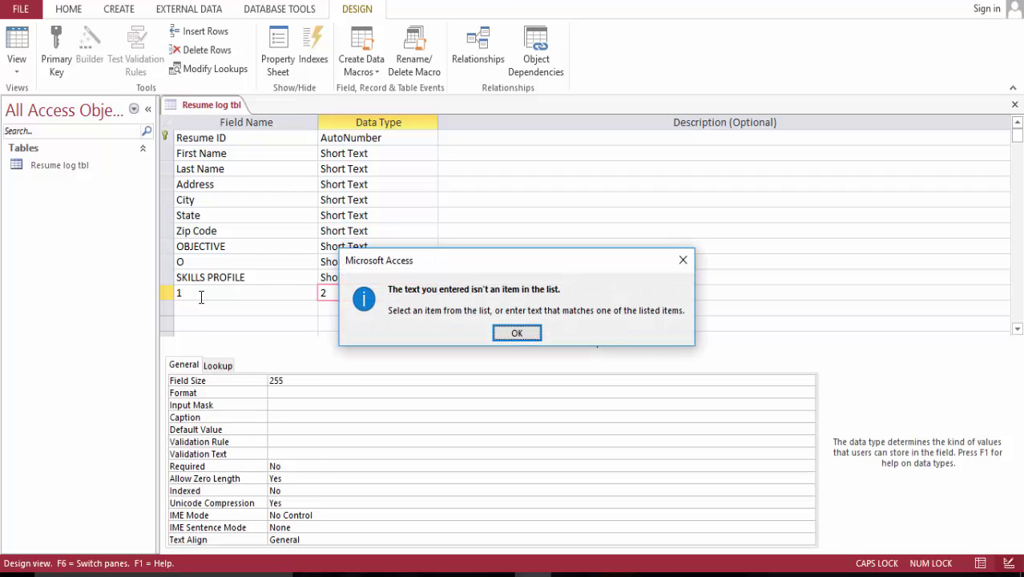
key("Return")
key("BackSpace")
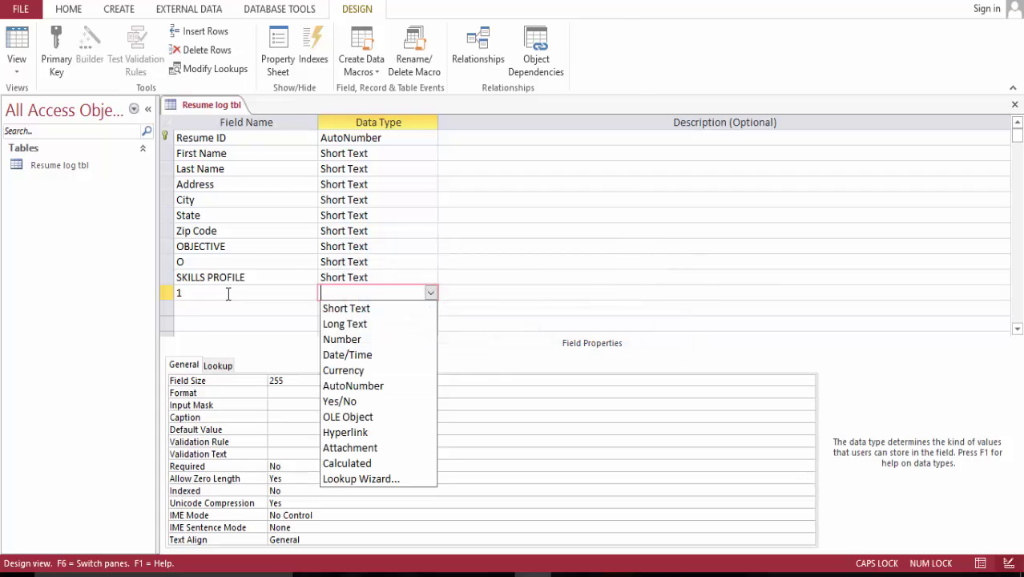
key("Escape")
left_click(520, 330)
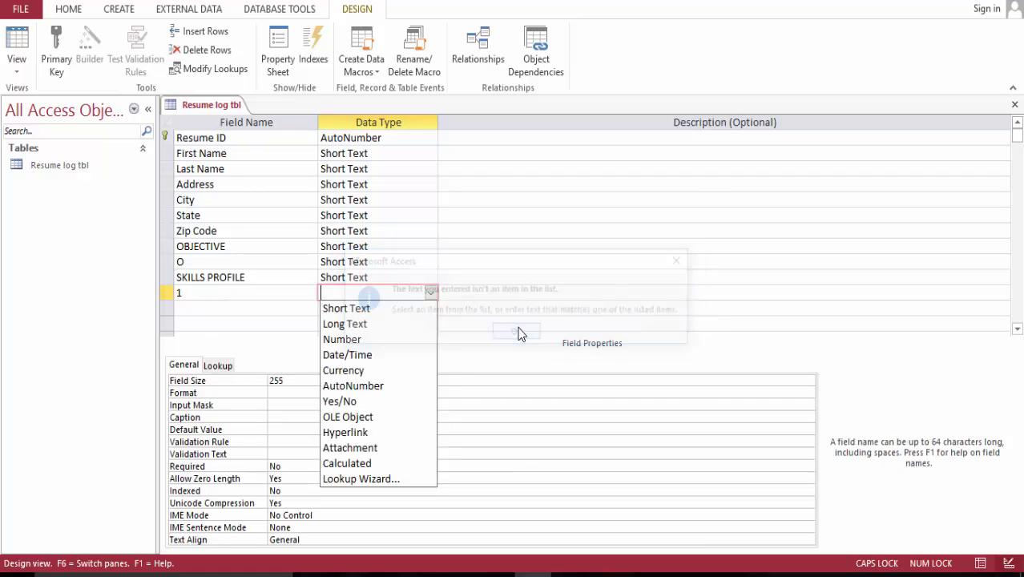
left_click(401, 311)
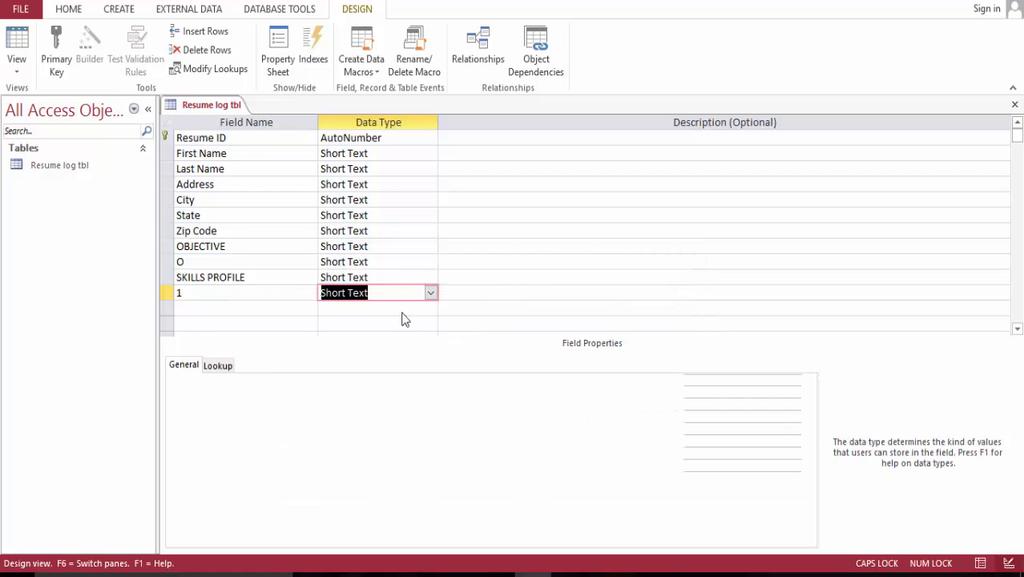
Add fields named 2, 3 and 4 below field 1.
left_click(221, 312)
type("2")
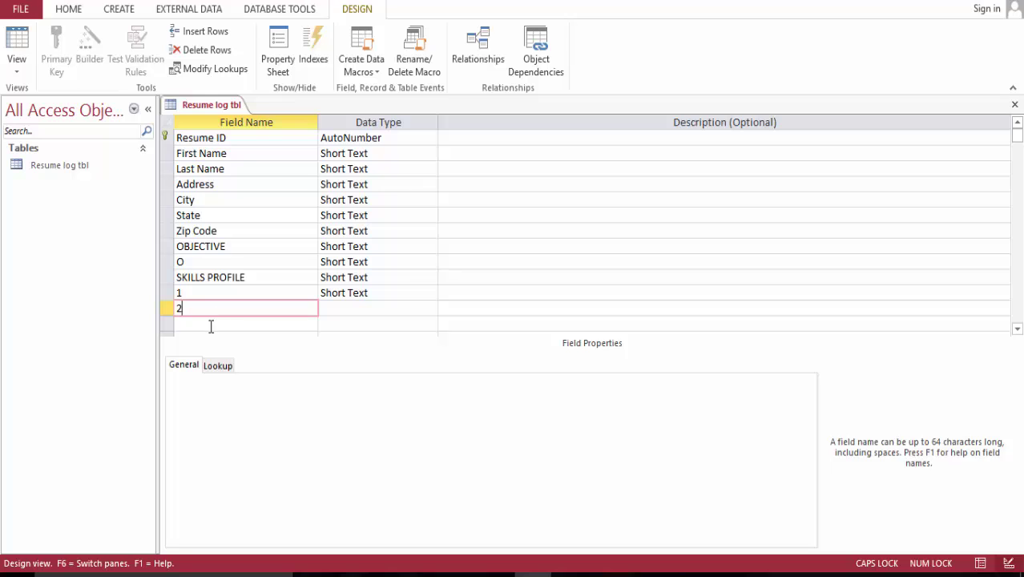
left_click(210, 326)
type("3")
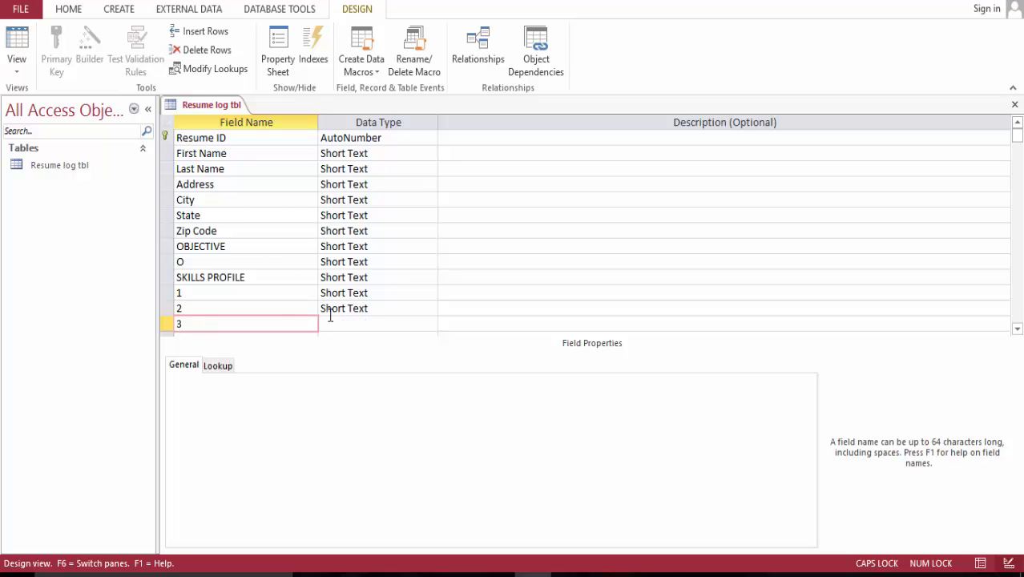
left_click(1018, 330)
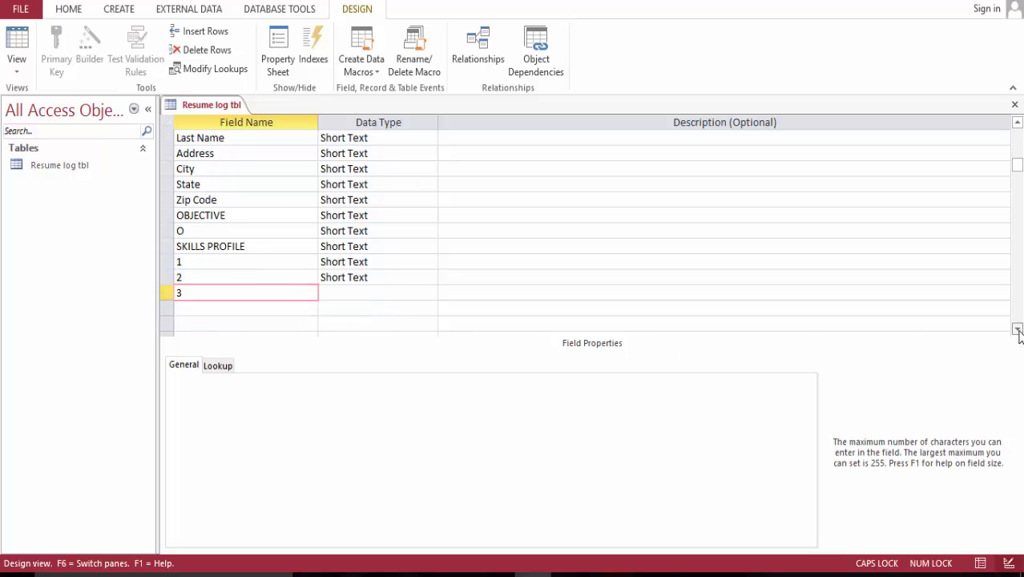
left_click(247, 309)
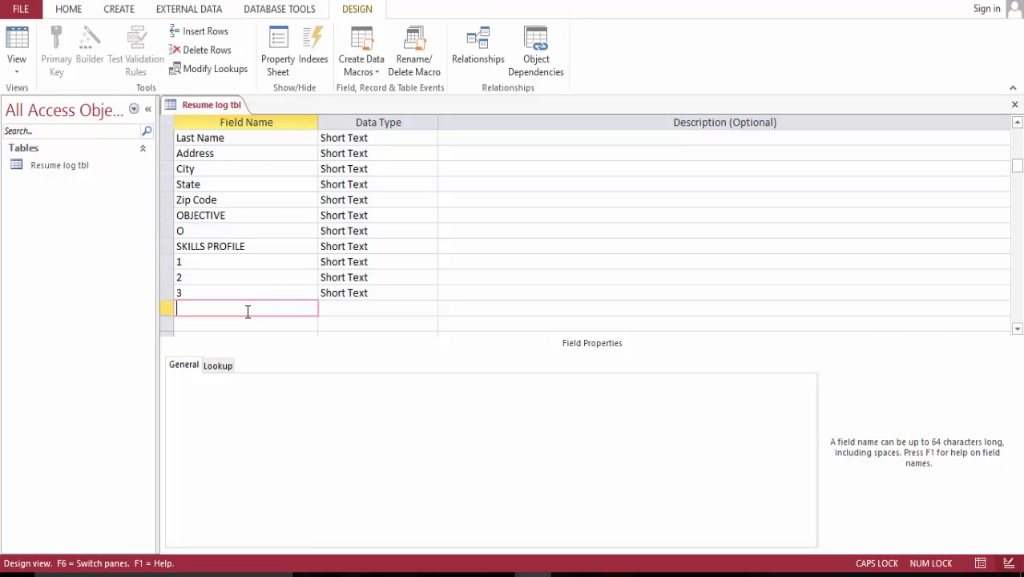
type("4")
Add EDUCATION HISTORY and School Name as Short Text fields after field 4.
left_click(1017, 329)
left_click(1017, 329)
left_click(212, 284)
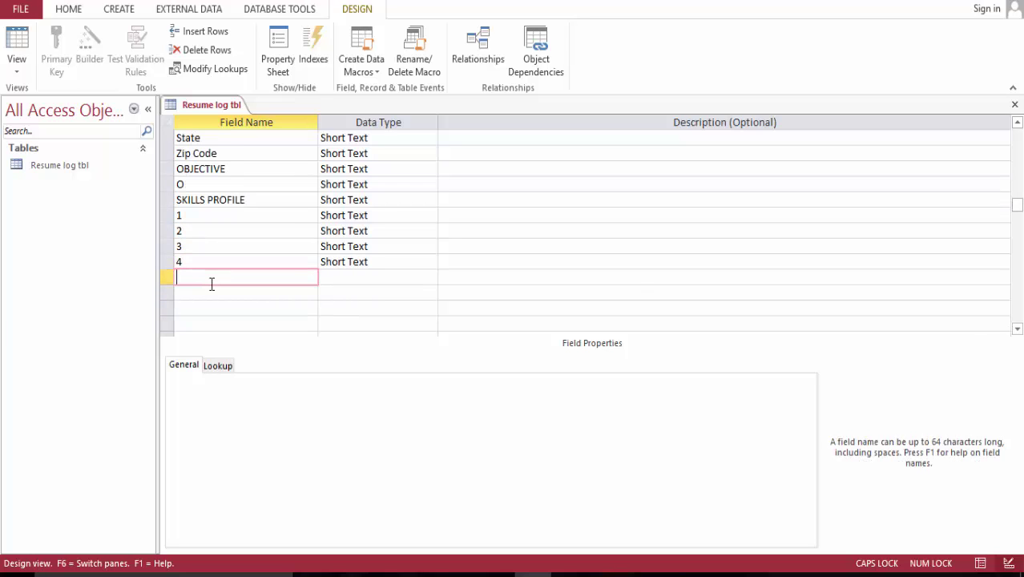
type("4")
key("BackSpace")
type("EDUCATION HISTORY")
key("Down")
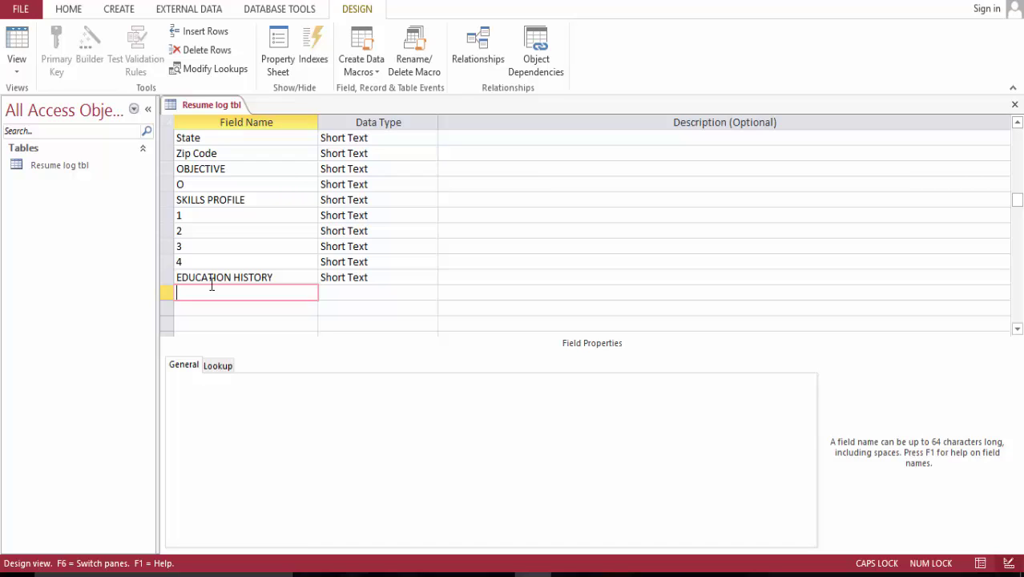
type("S")
key("Caps_Lock")
type("chool Name")
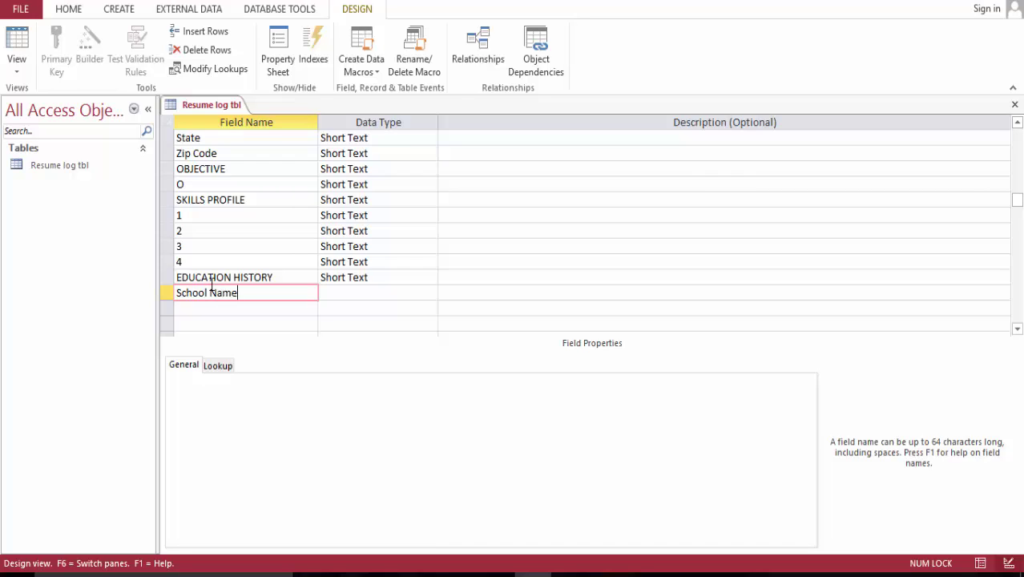
key("Down")
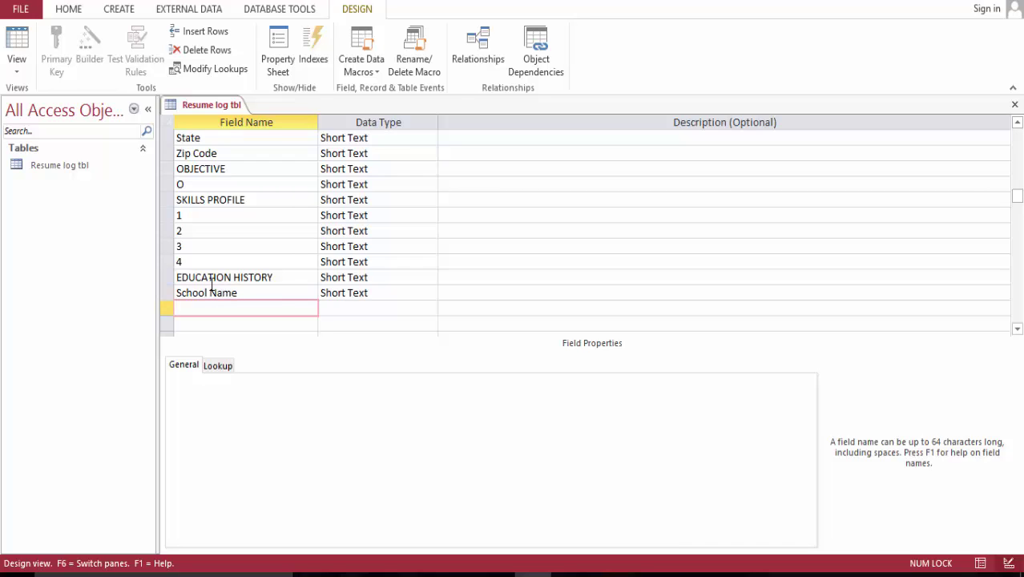
Add City, State, Major, Start Date and End Date text fields below School Name.
type("City")
key("Down")
type("State")
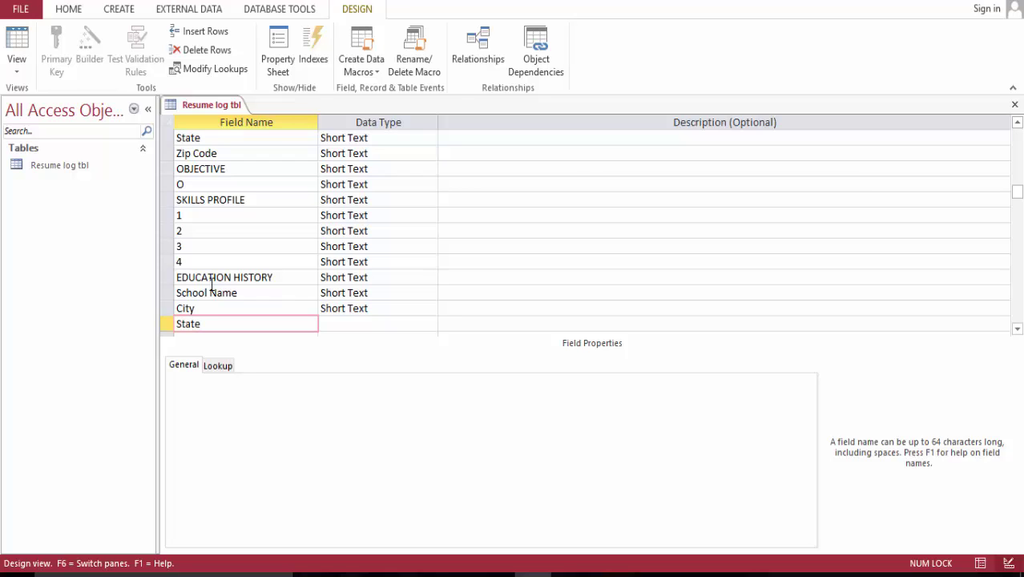
key("Down")
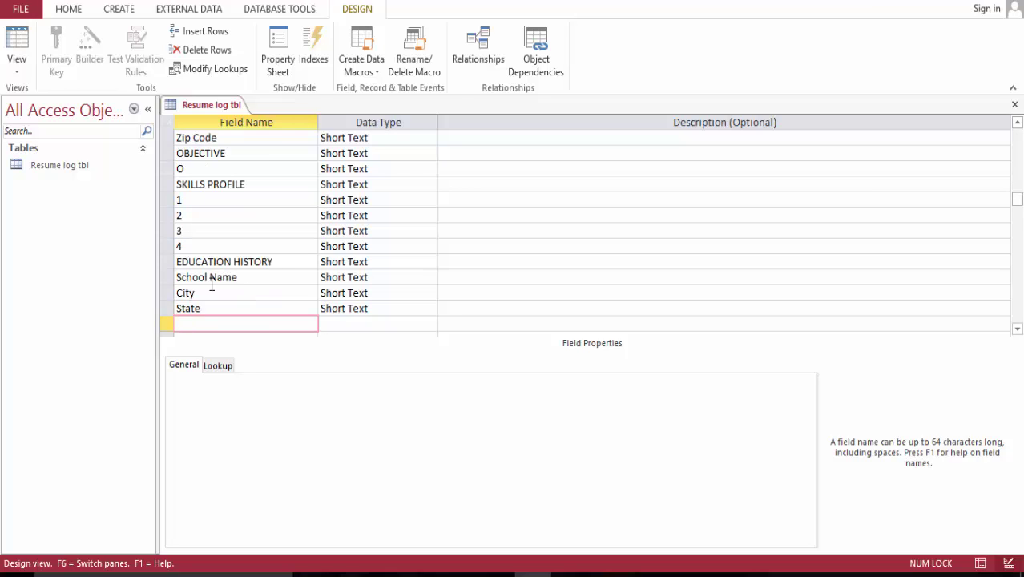
type("Major")
key("Down")
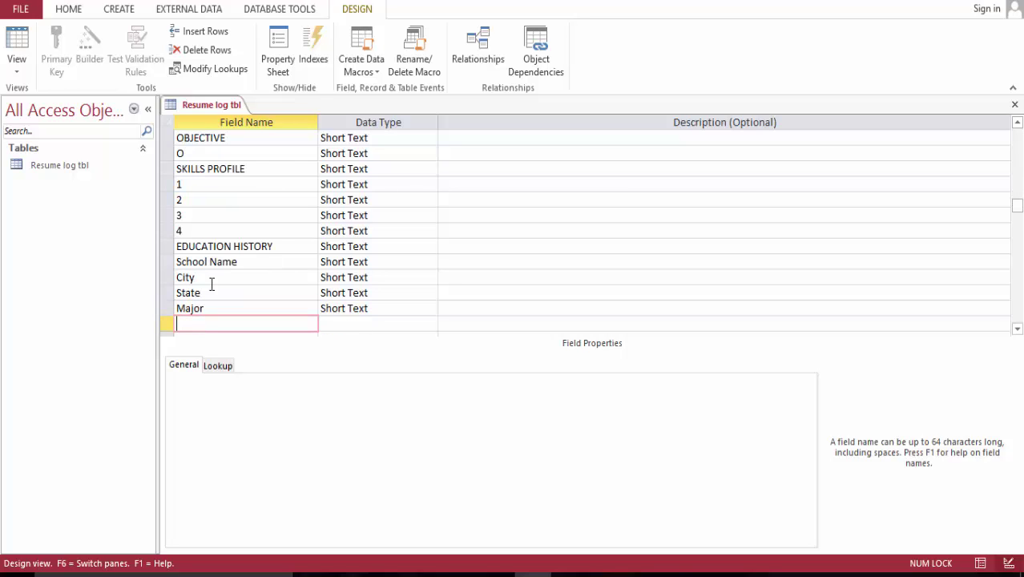
type("Sta")
type("rt Date")
key("Down")
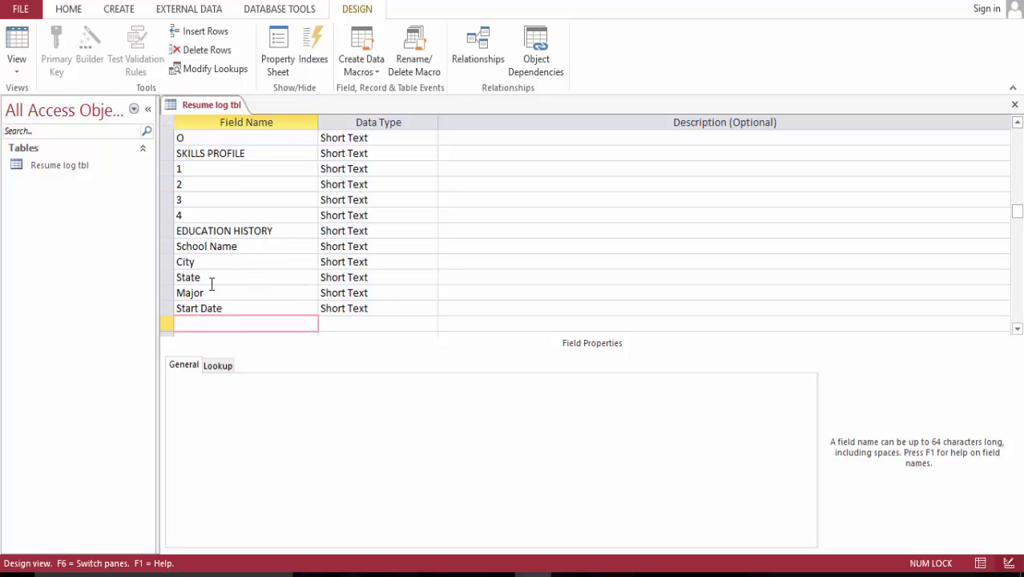
type("Ed")
key("BackSpace")
type("nd Date")
Rename the education fields to School Name 1, City 1, State 1 and Major 1.
left_click(178, 246)
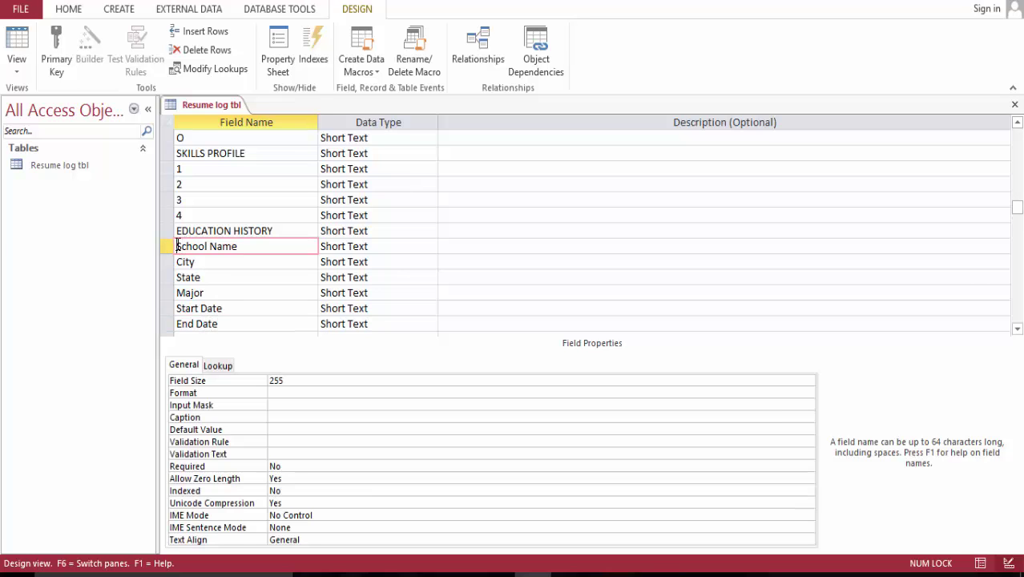
left_click(239, 248)
type("1")
left_click(216, 268)
type("1")
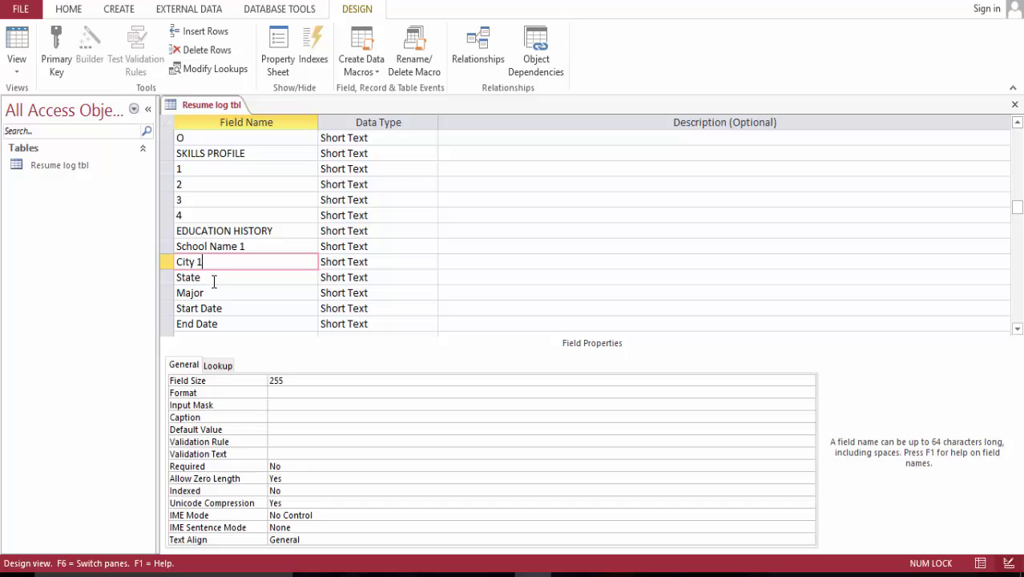
left_click(214, 279)
type("1")
left_click(217, 294)
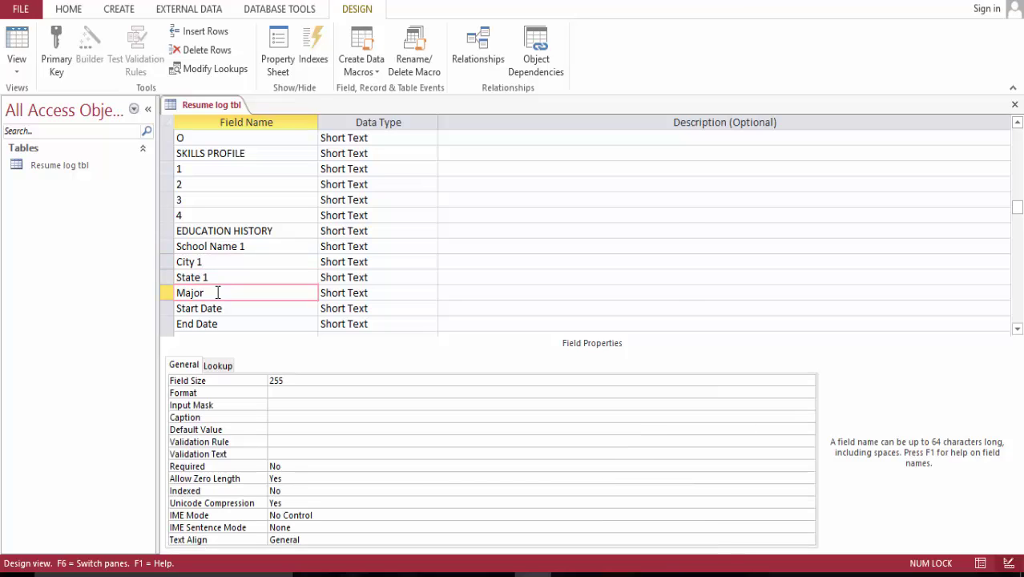
type(" 1")
Rename Start Date and End Date to Start Date 1 and End Date1, then select School Name 1.
left_click(232, 309)
type("1")
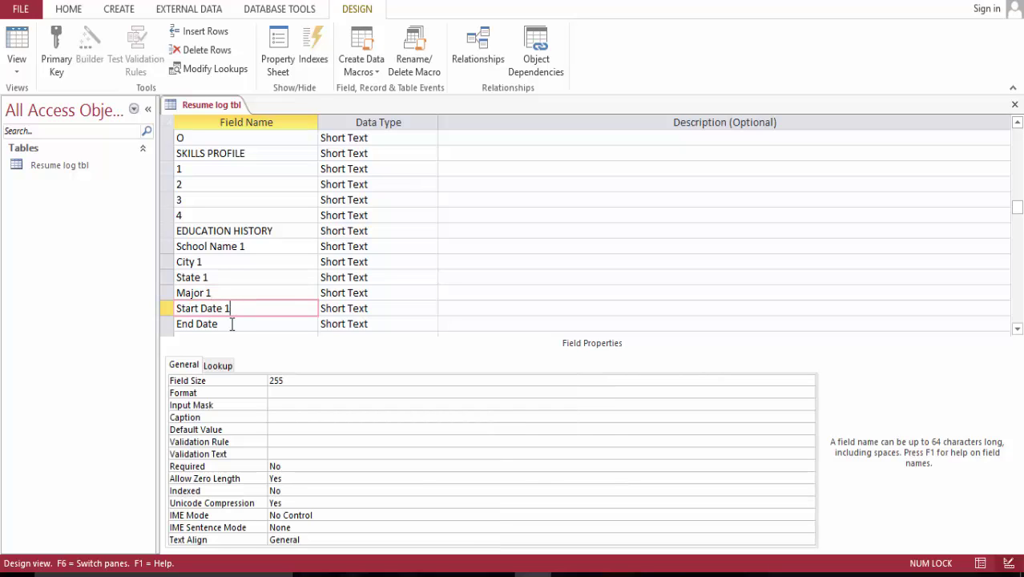
left_click(232, 323)
type("1")
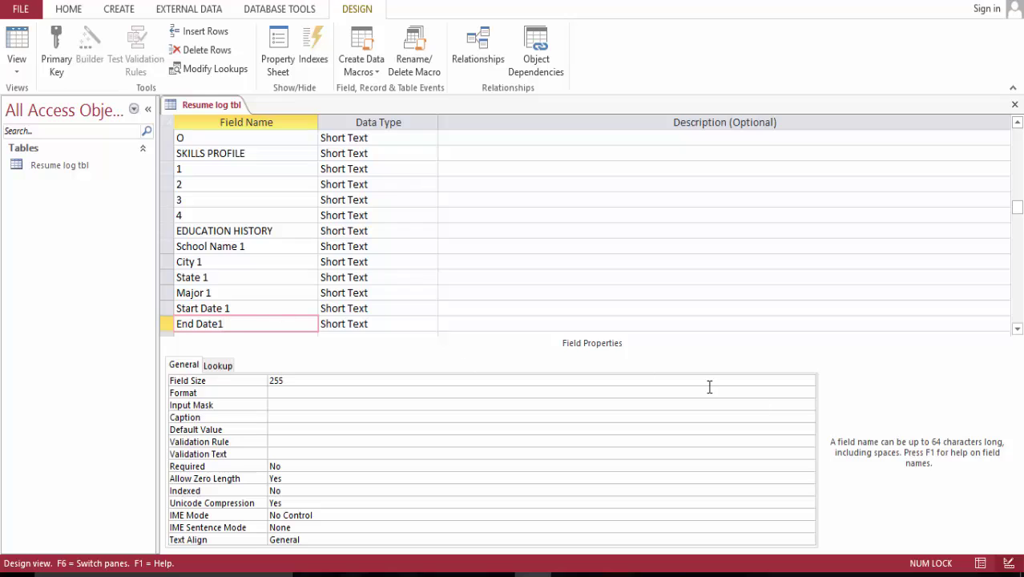
left_click(1018, 328)
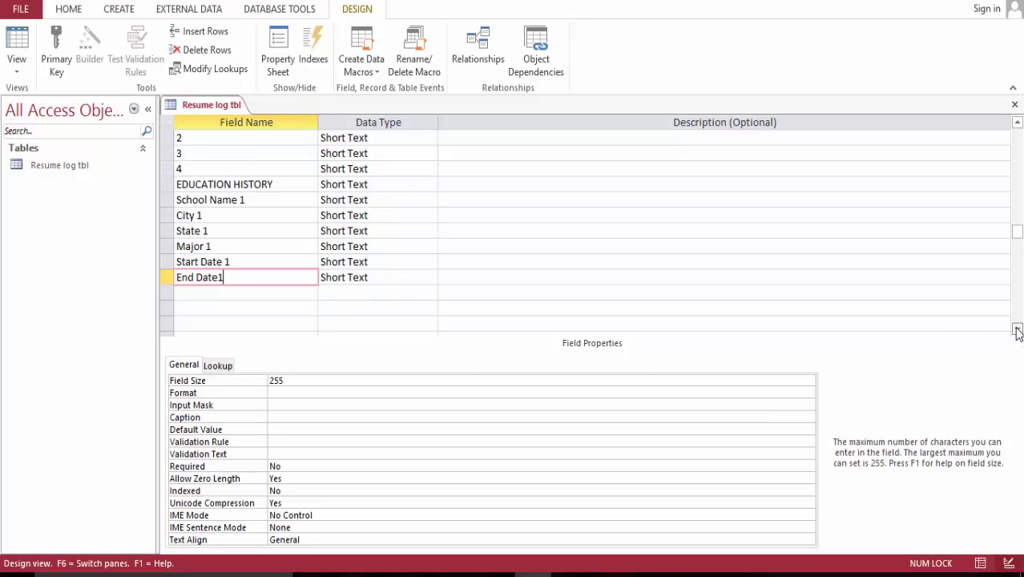
left_click(1018, 329)
left_click_drag(255, 183, 172, 183)
key("ctrl+c")
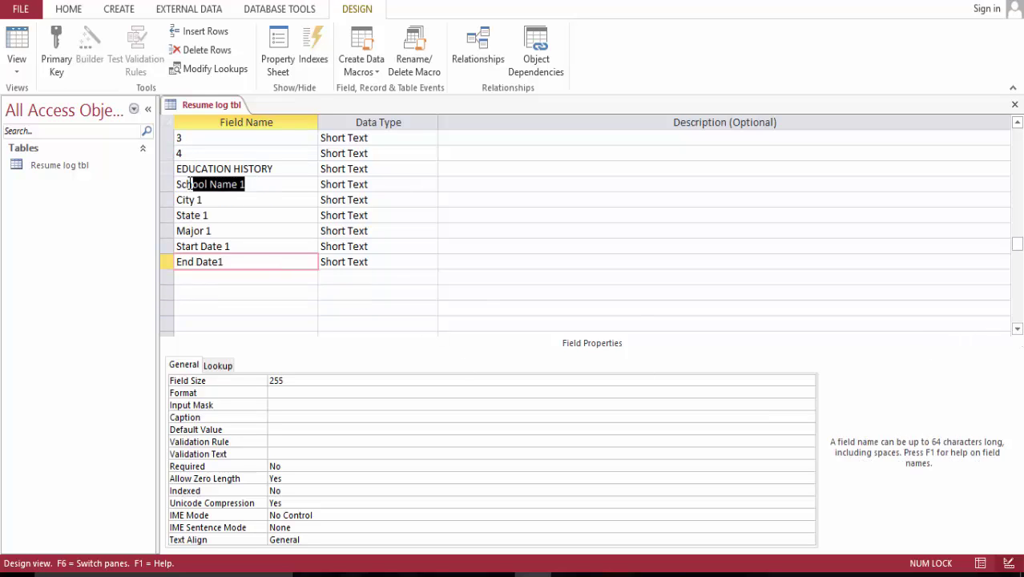
Add School Name 2, City 2 and State 2 fields, pasting the School Name text.
left_click(193, 278)
key("ctrl+v")
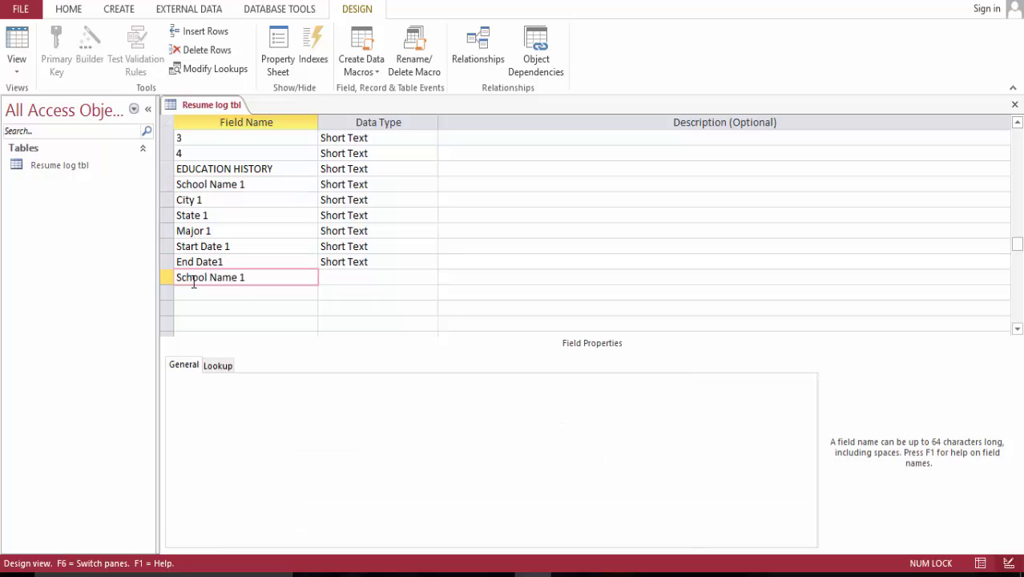
key("BackSpace")
type("2")
left_click(202, 297)
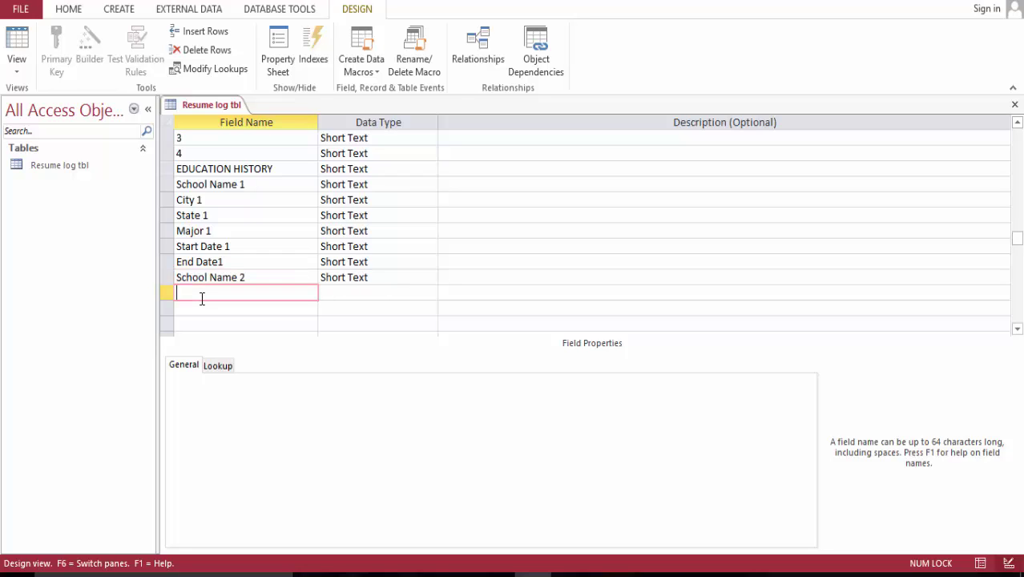
type("City 2")
key("Down")
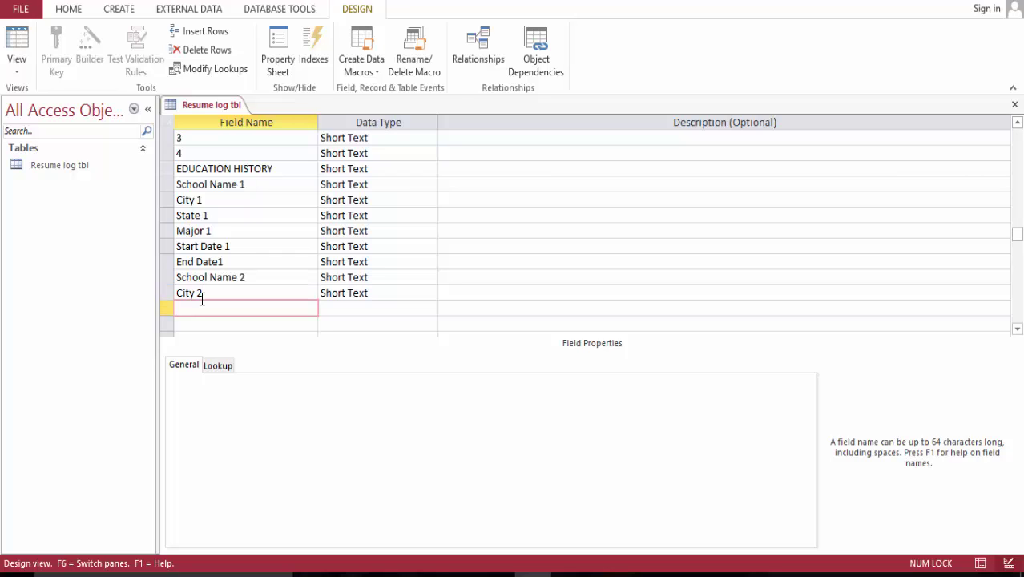
type("State")
type(" 2")
key("Down")
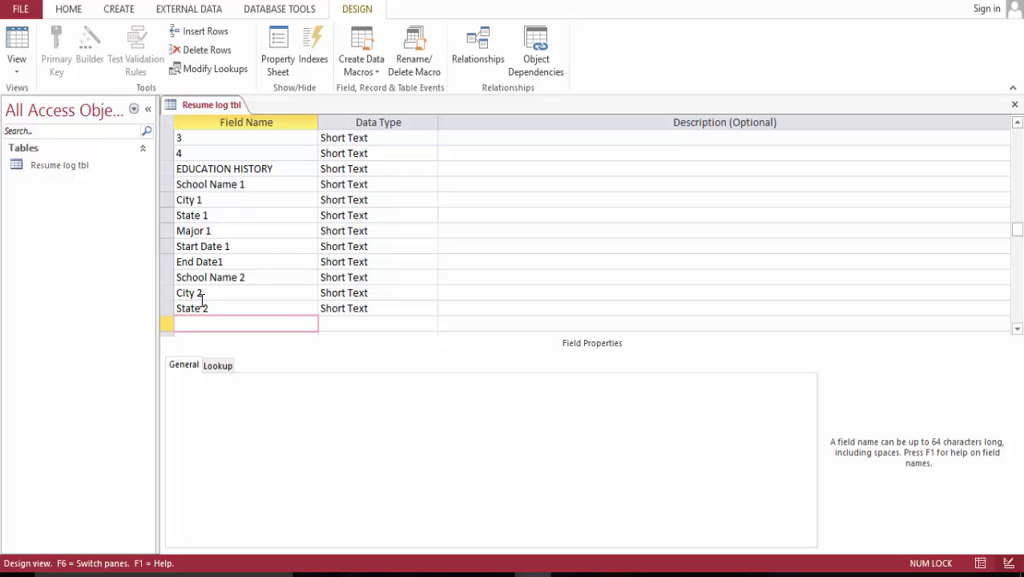
Add Major 2, Start Date 2 and End Date 2 fields.
type("Major")
type("1")
key("BackSpace")
type("2")
key("Return")
key("Return")
key("Return")
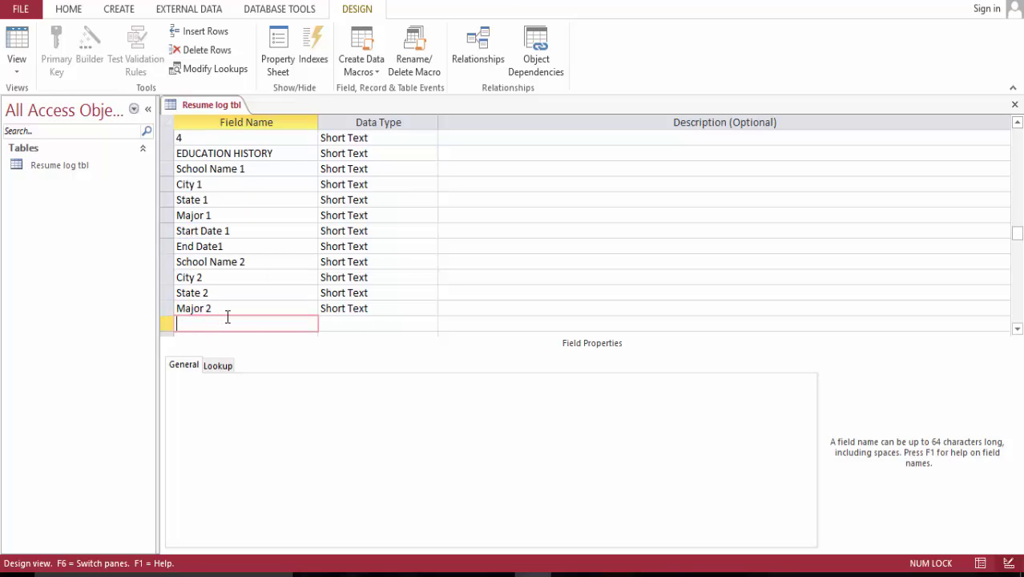
type("Start Date ")
type("1")
key("BackSpace")
type("2")
key("BackSpace")
type("Date ")
type("2")
key("Return")
type("Ed")
key("BackSpace")
type("nd Date ")
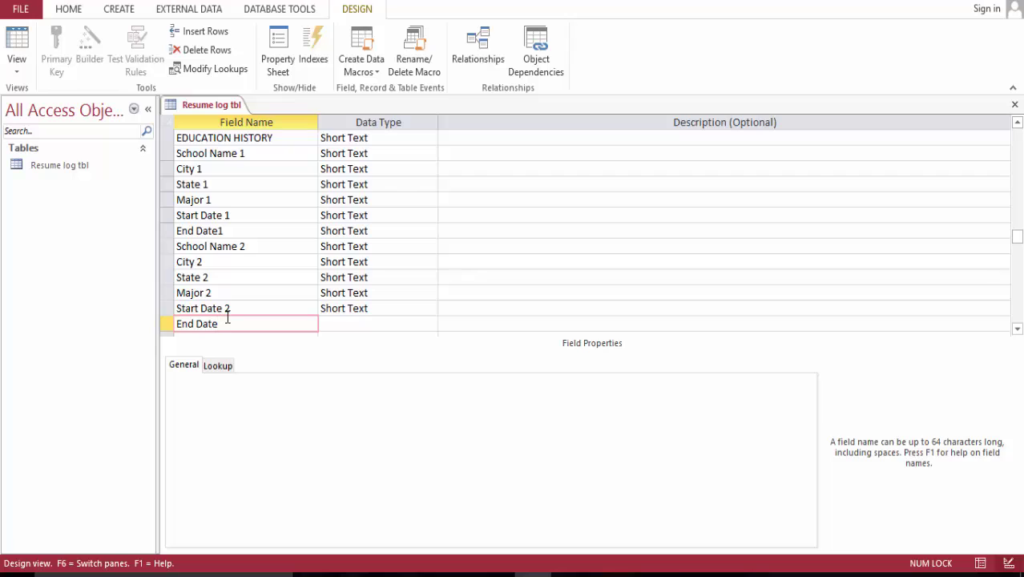
type("2")
Add an EMPLOYMENT HISTORY field in capitals below End Date 2.
key("Down")
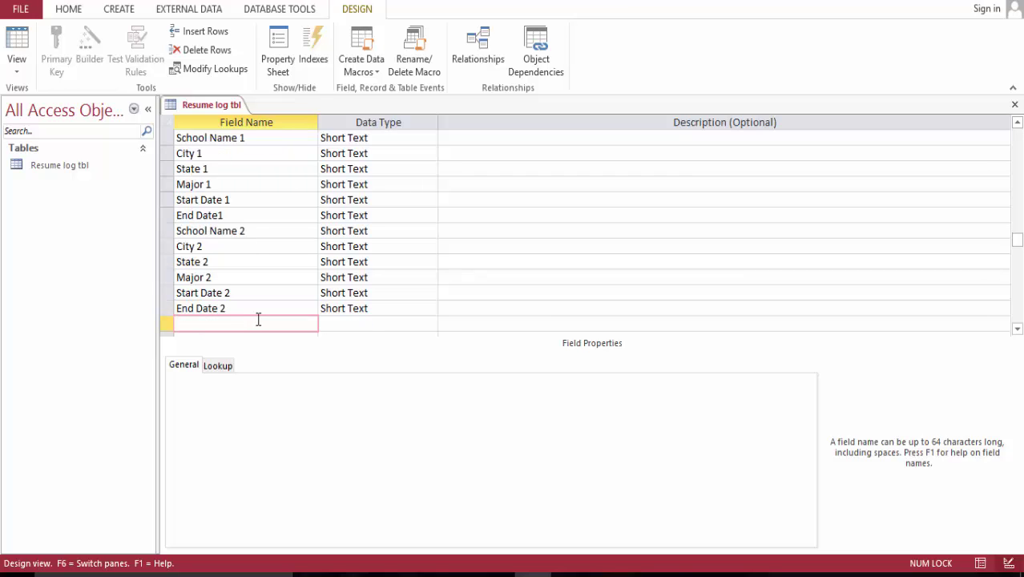
key("Caps_Lock")
type("ADD")
key("BackSpace")
key("BackSpace")
key("BackSpace")
type("EMPLOYMENT HISTORY")
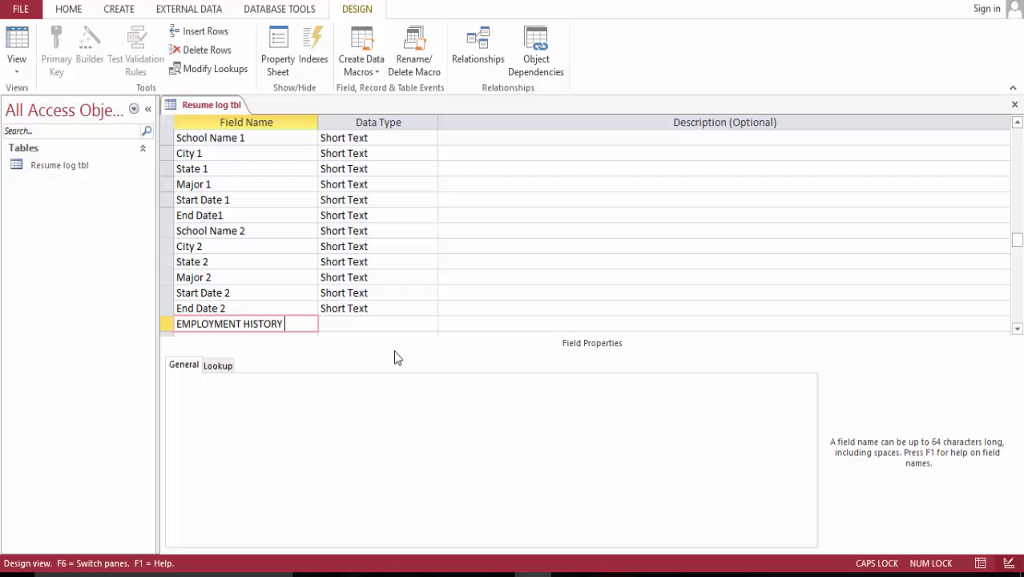
left_click(1017, 329)
left_click(1017, 328)
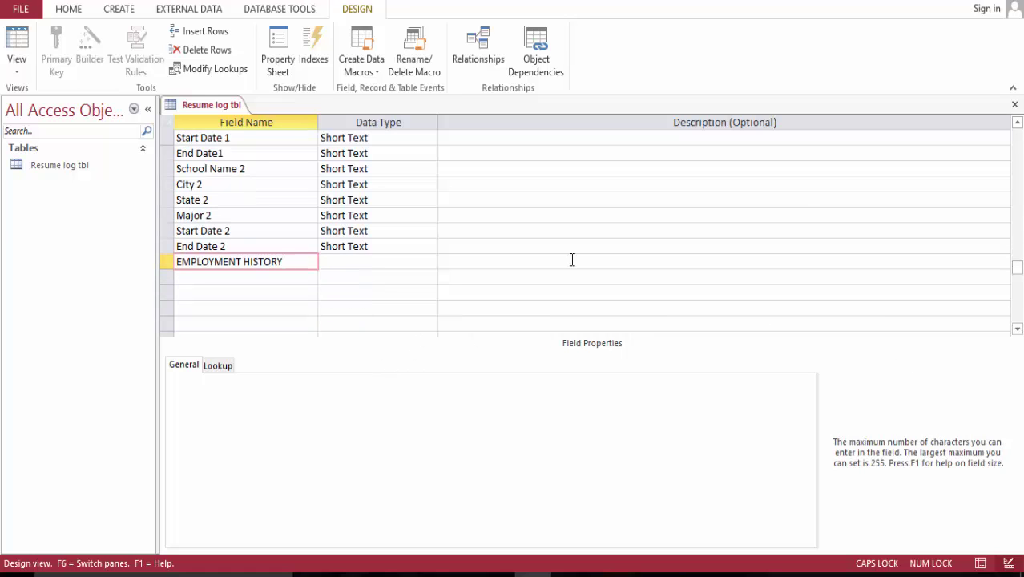
left_click(249, 276)
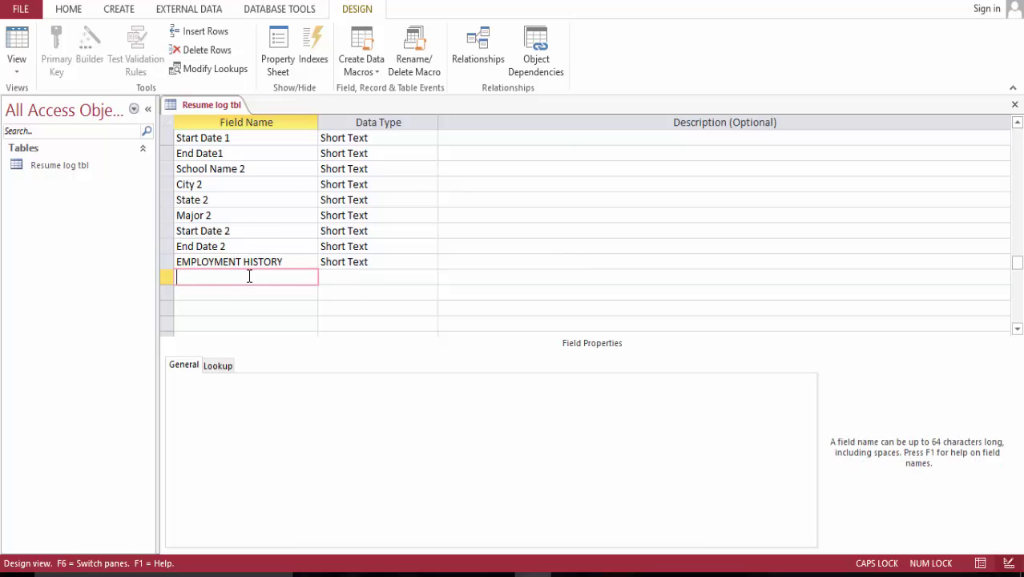
Add a POSITION TITLE field and begin a COMPANY'S NAME field below it.
type("pOSTIR")
key("BackSpace")
key("BackSpace")
key("BackSpace")
type("IO")
type("T")
key("BackSpace")
key("BackSpace")
type("TION")
key("BackSpace")
key("BackSpace")
key("BackSpace")
key("BackSpace")
key("BackSpace")
key("BackSpace")
key("BackSpace")
key("BackSpace")
type("POSTION")
key("BackSpace")
key("BackSpace")
key("BackSpace")
key("BackSpace")
type("ITION TITLE")
key("Down")
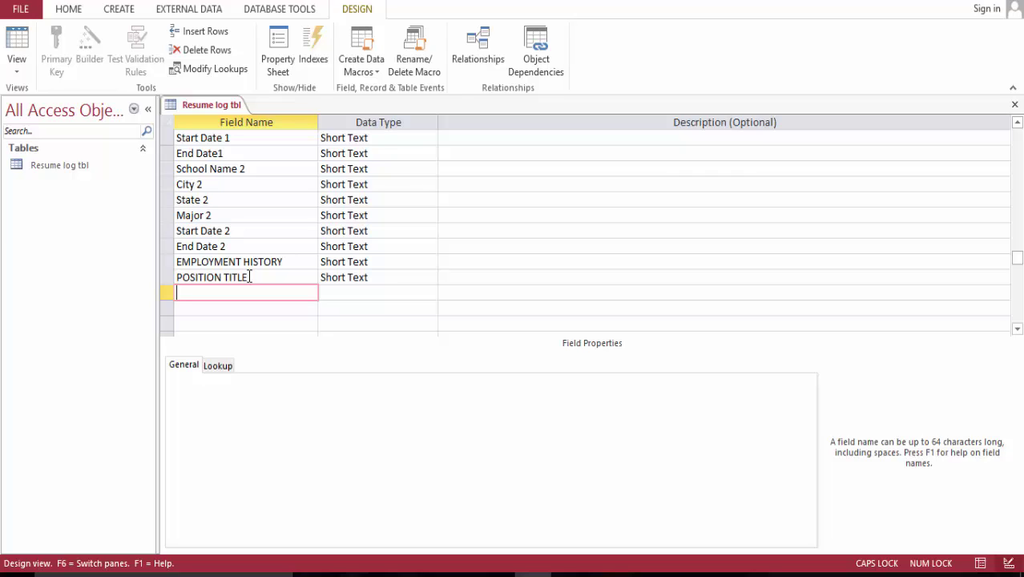
type("COMPANY'S NAME")
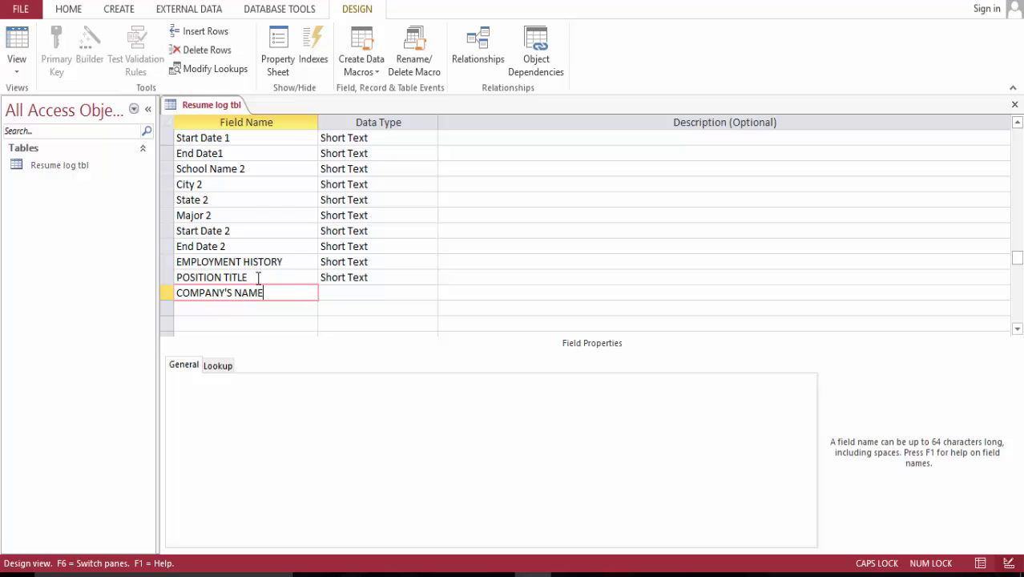
Rename POSITION TITLE to 'Position Title 1' and COMPANY'S NAME to 'Company's Name 1'.
left_click_drag(258, 277, 161, 278)
key("Caps_Lock")
type("p")
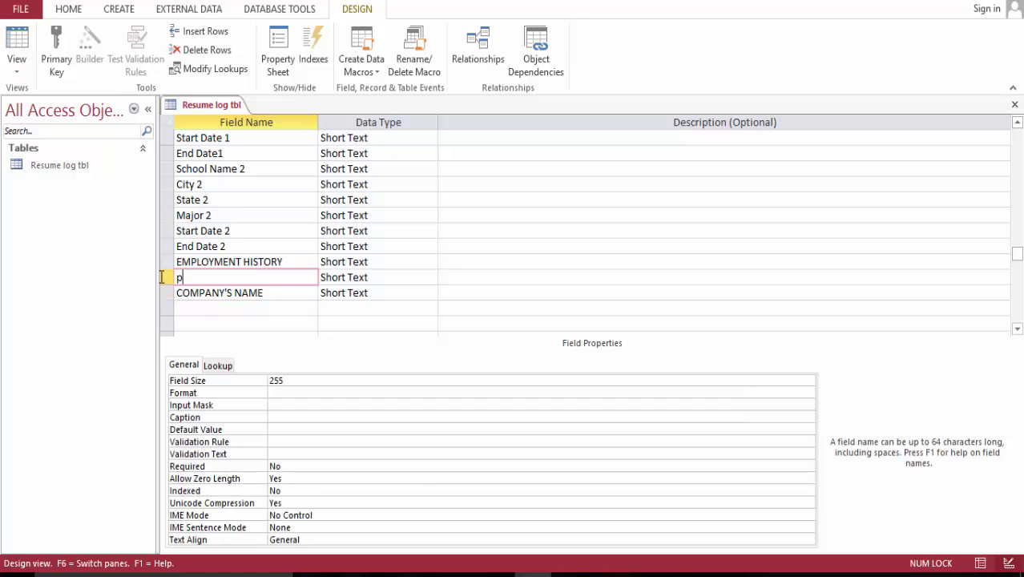
type("o")
key("BackSpace")
key("BackSpace")
type("Posti")
key("BackSpace")
key("BackSpace")
type("ition Tit")
key("BackSpace")
type("tle")
type(" 1")
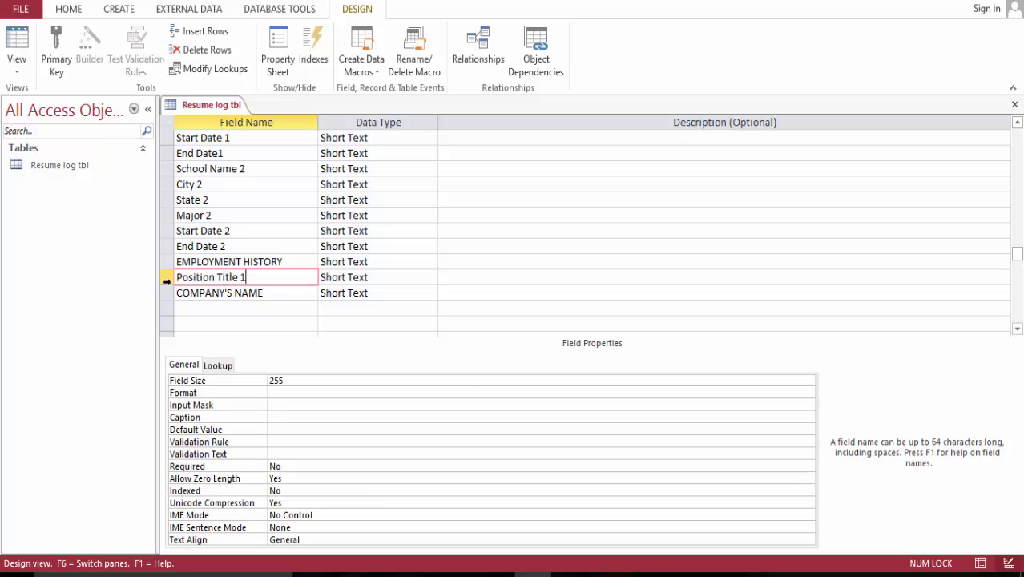
left_click_drag(273, 290, 183, 293)
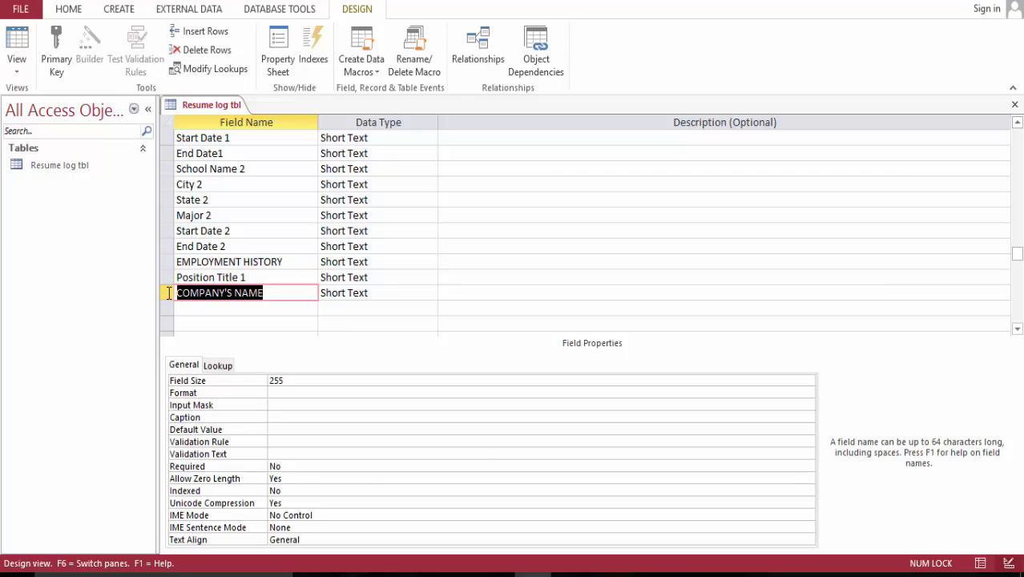
type("Comp")
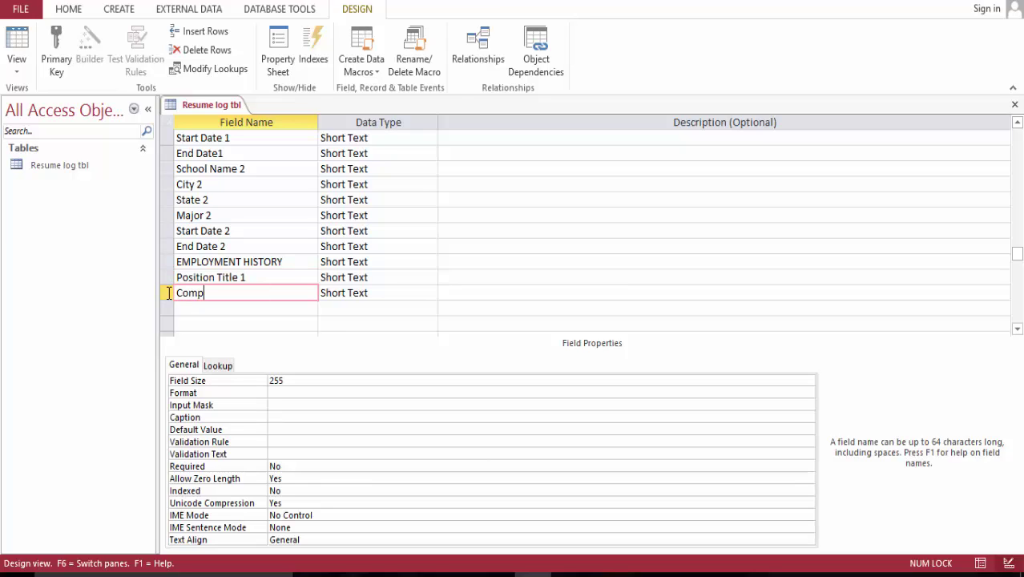
type("any's Name 1")
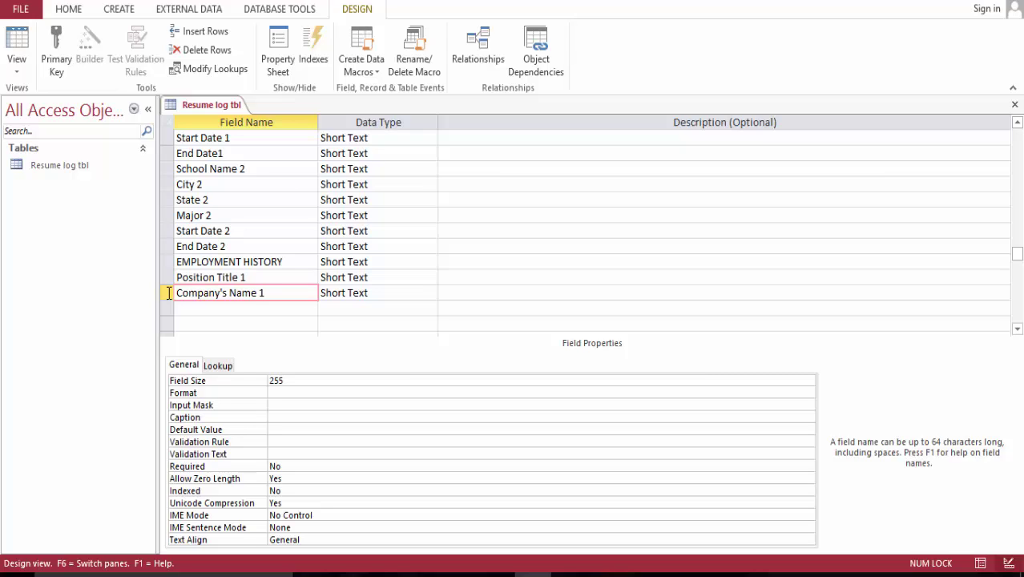
Add 'City 3' and 'State 3' fields below Company's Name 1.
key("Down")
type("City")
key("Down")
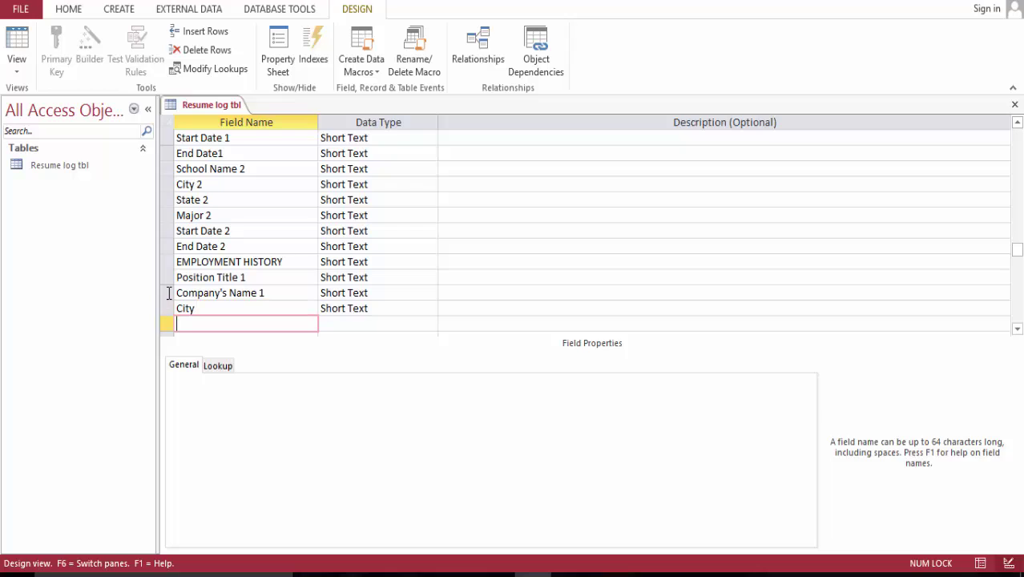
type("State")
left_click(214, 304)
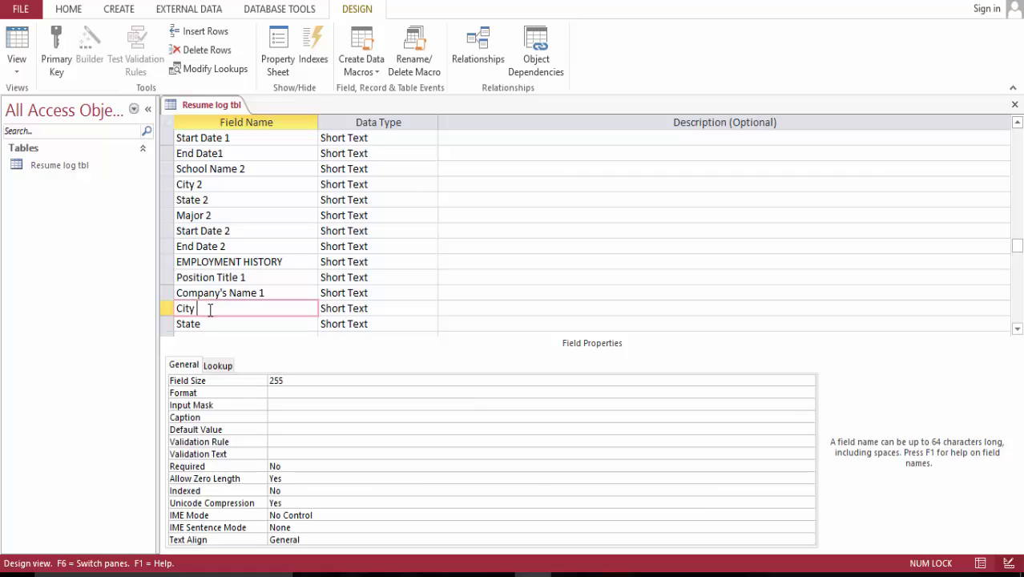
type("3")
left_click(211, 324)
type("3")
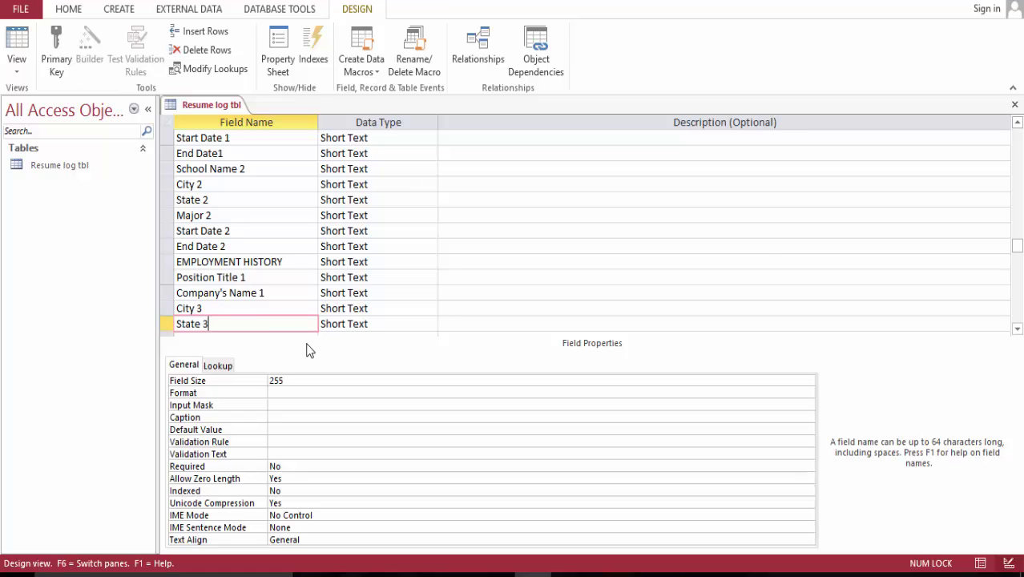